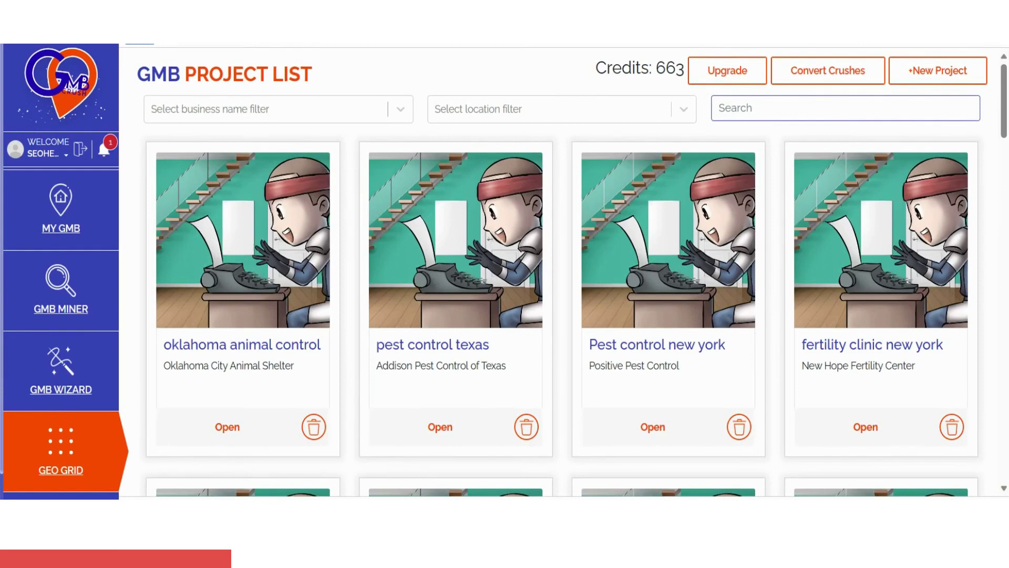
scroll(525, 158, "down", 1)
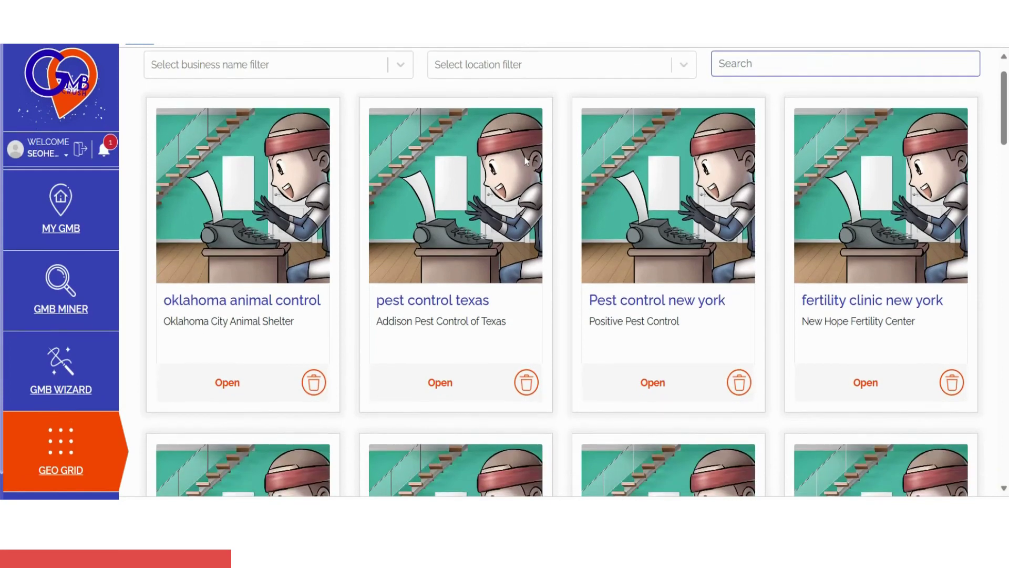
scroll(525, 157, "up", 1)
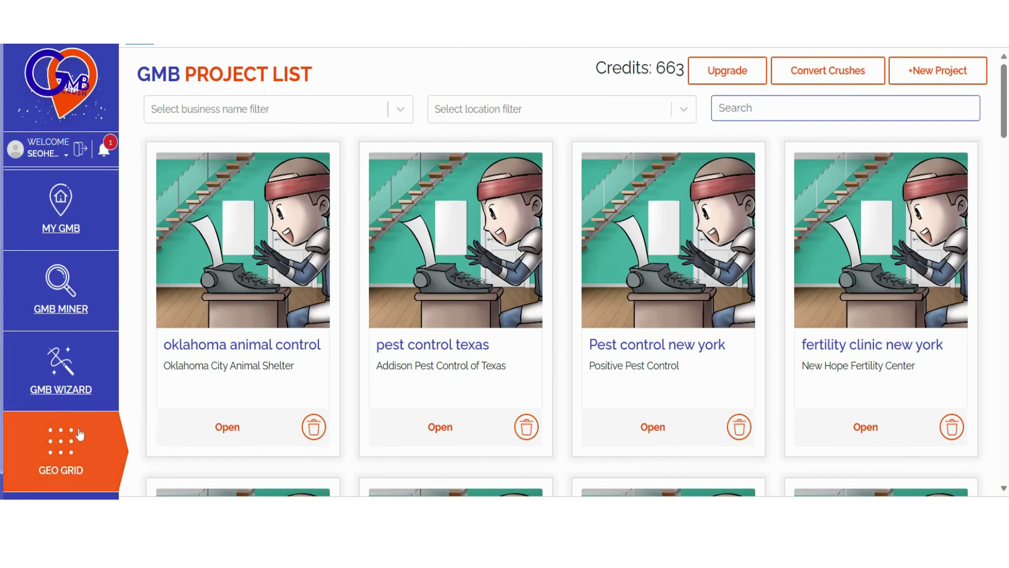
left_click(60, 455)
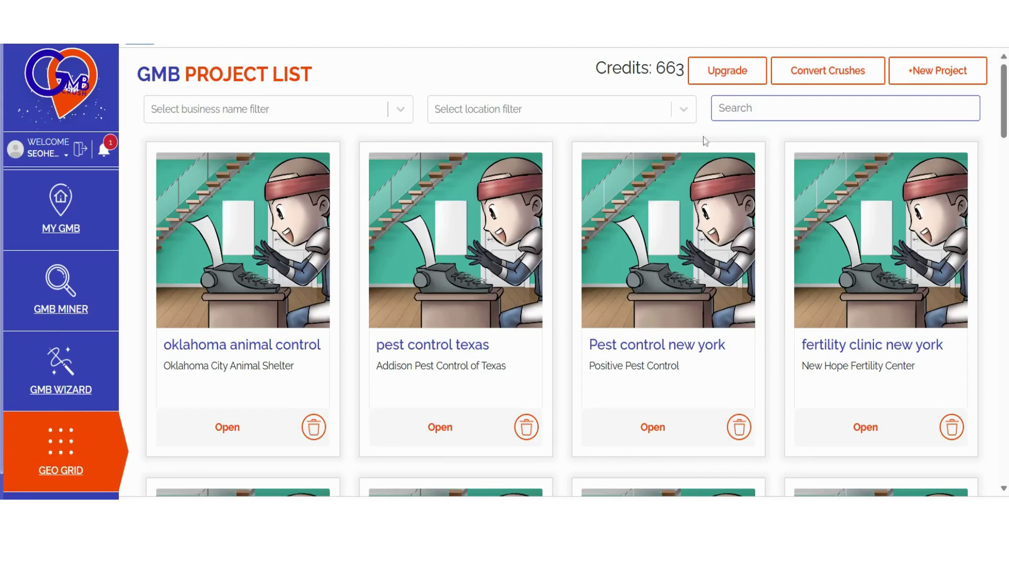
- Convert 62 crushes into 620 Geo Grid credits with the conversion slider
left_click(823, 79)
mouse_move(481, 235)
left_mouse_down()
mouse_move(552, 238)
mouse_move(494, 238)
left_mouse_up()
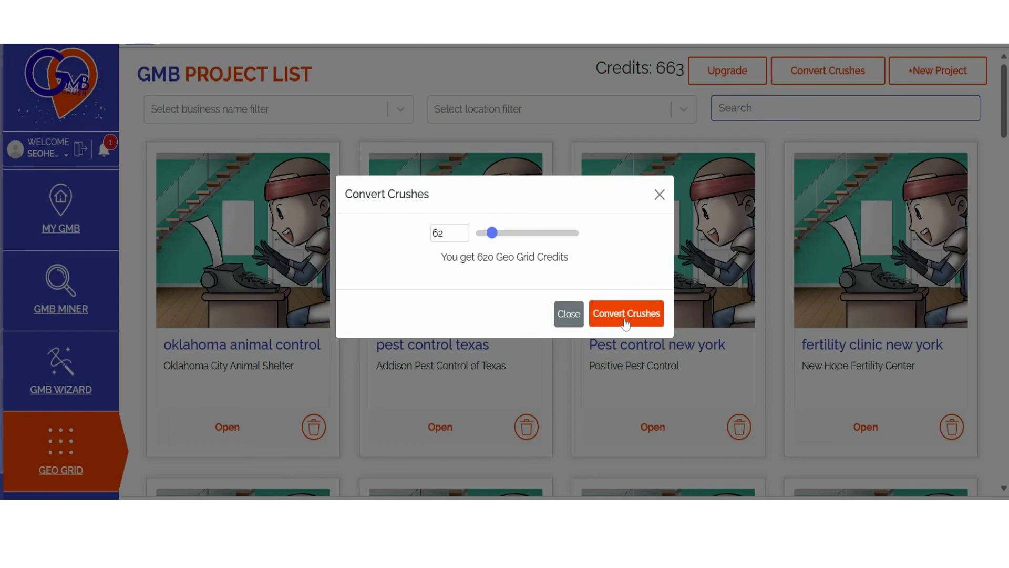
left_click(660, 195)
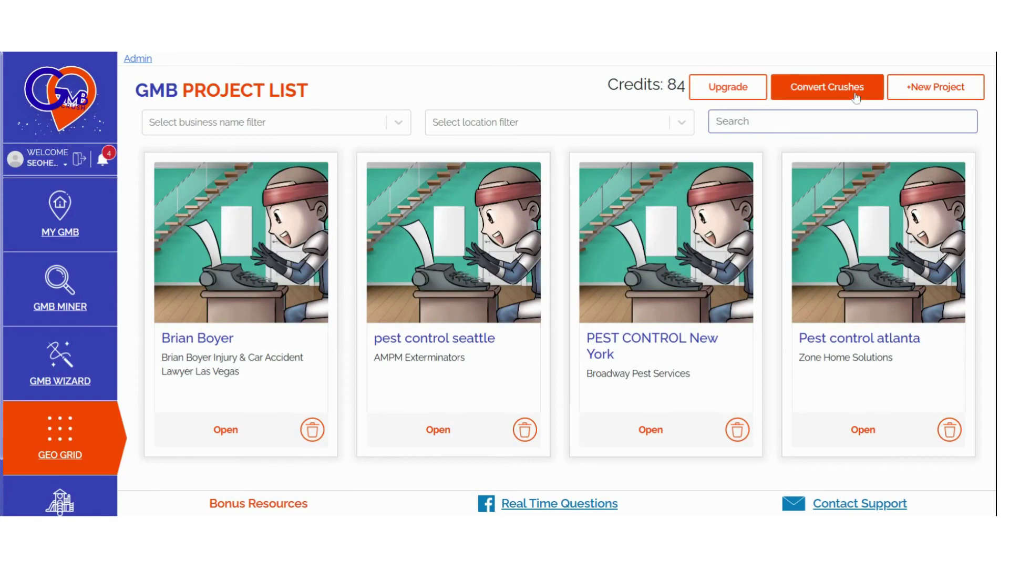
- Create a new Geo Grid project and check its 'pest control brooklyn' title and search keywords
left_click(929, 97)
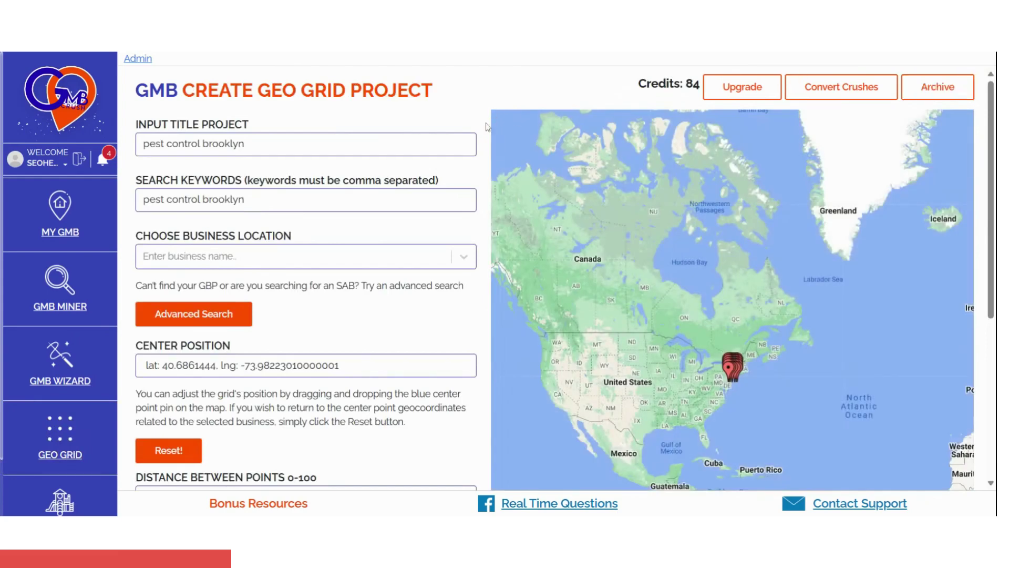
double_click(243, 125)
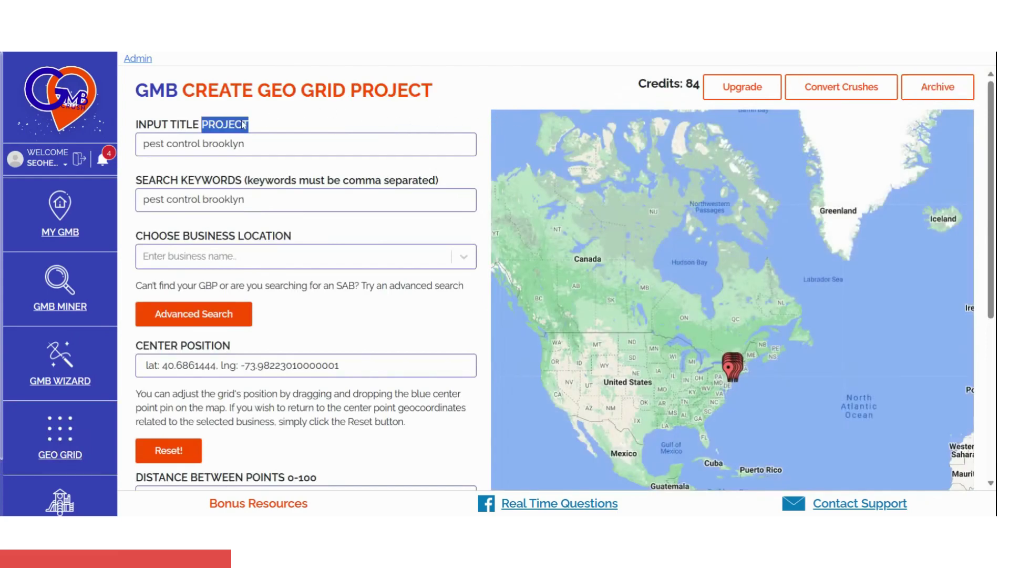
left_click(264, 148)
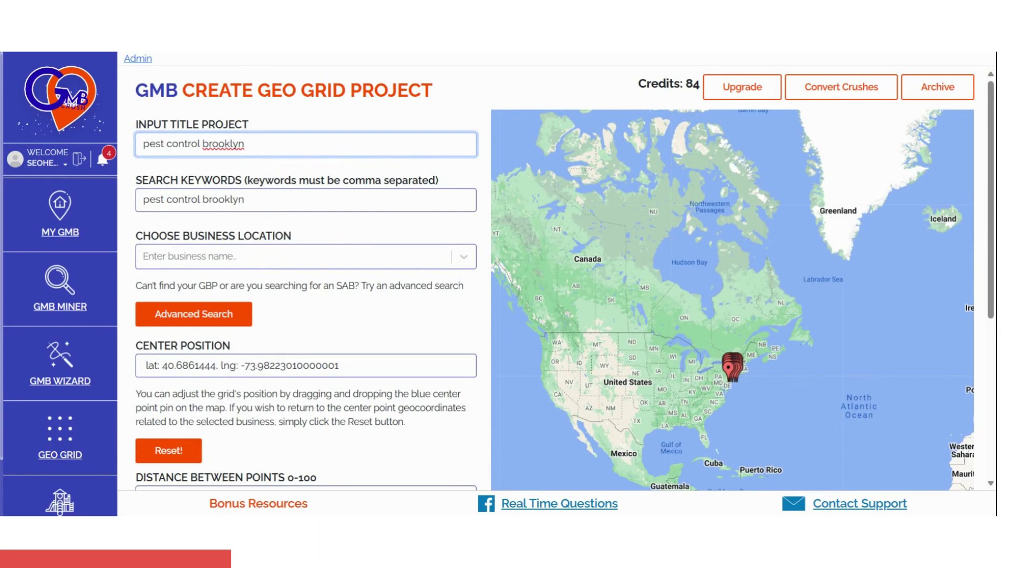
left_click(401, 117)
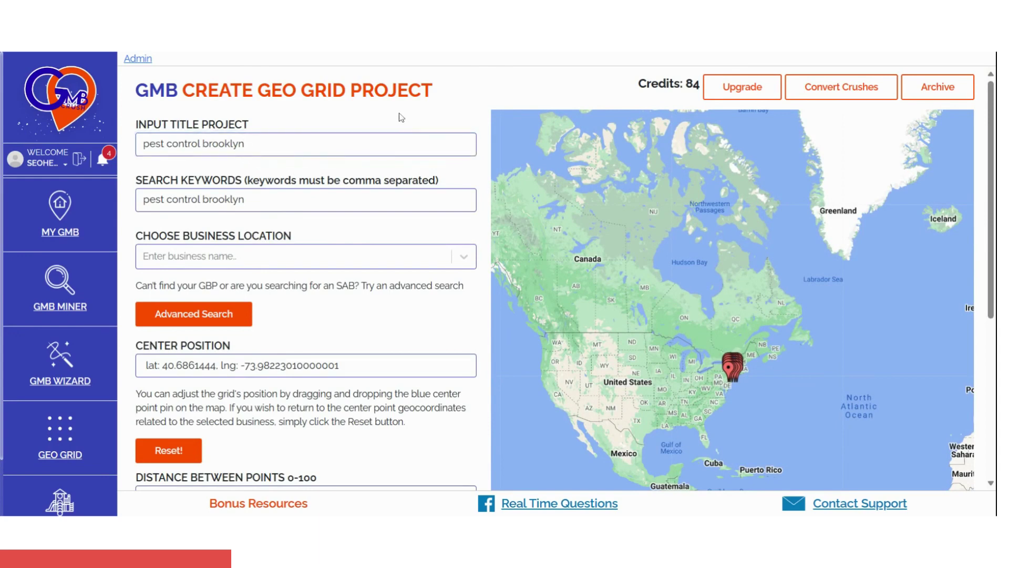
left_click(303, 189)
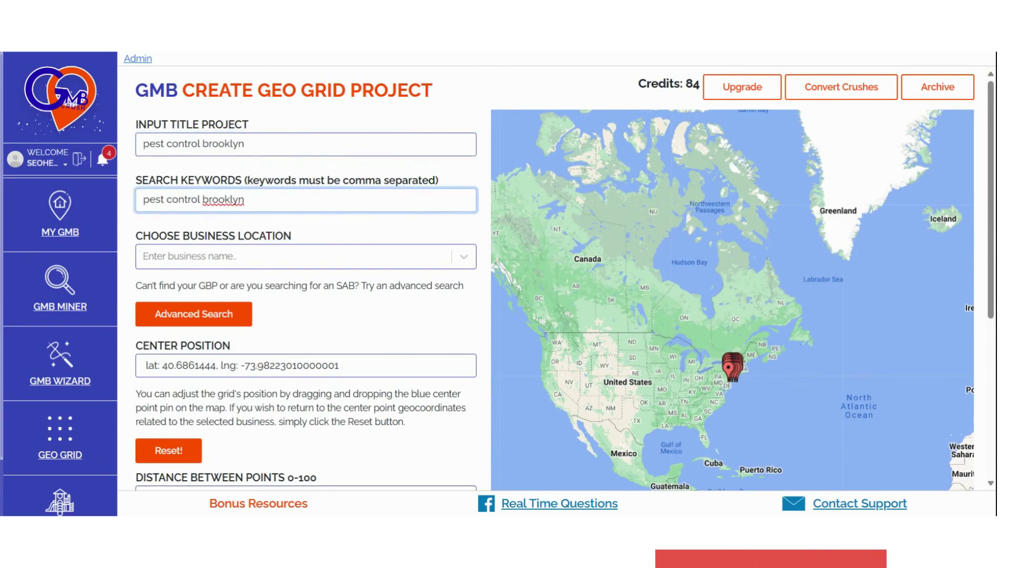
- Paste Rest Easy Pest Control as the business and pick its Atlantic Avenue listing
left_click(334, 254)
type("Rest Easy Pest Control")
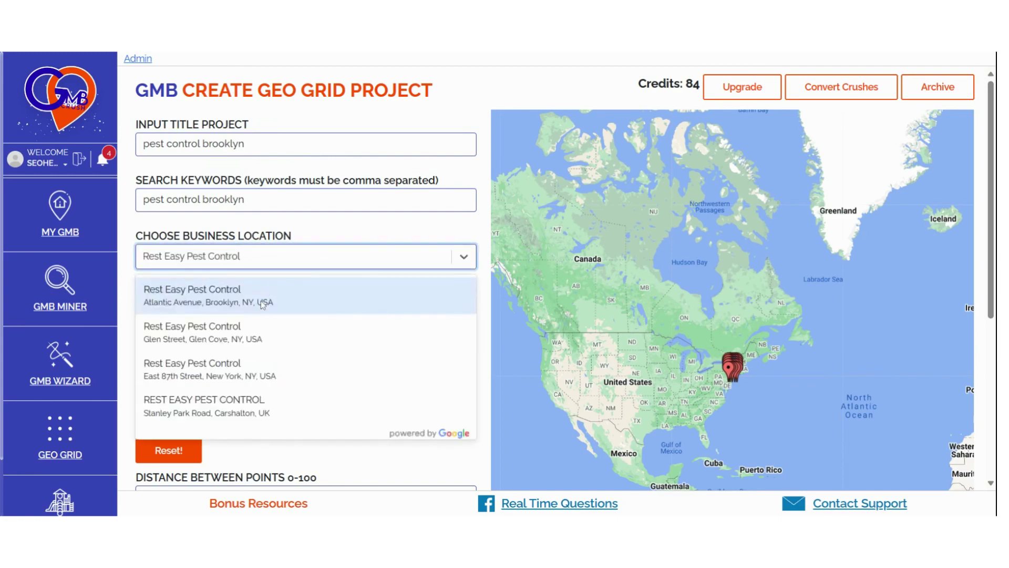
left_click(264, 299)
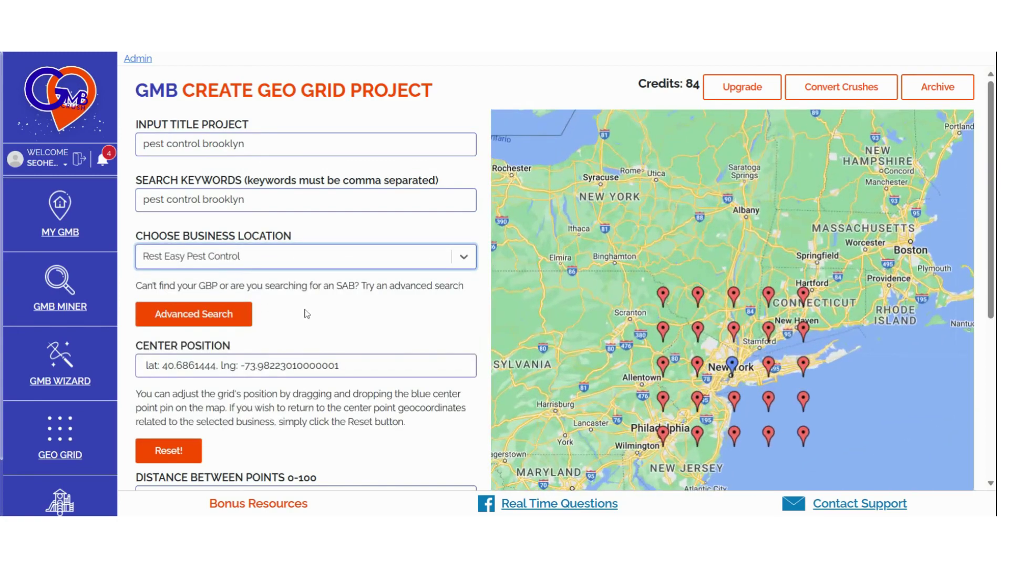
left_click(200, 321)
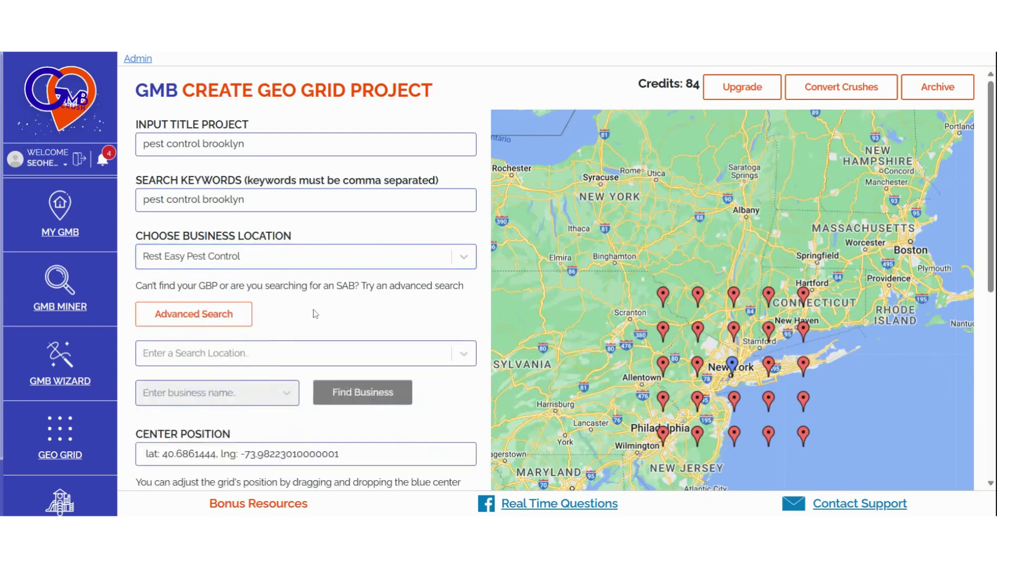
left_click(234, 358)
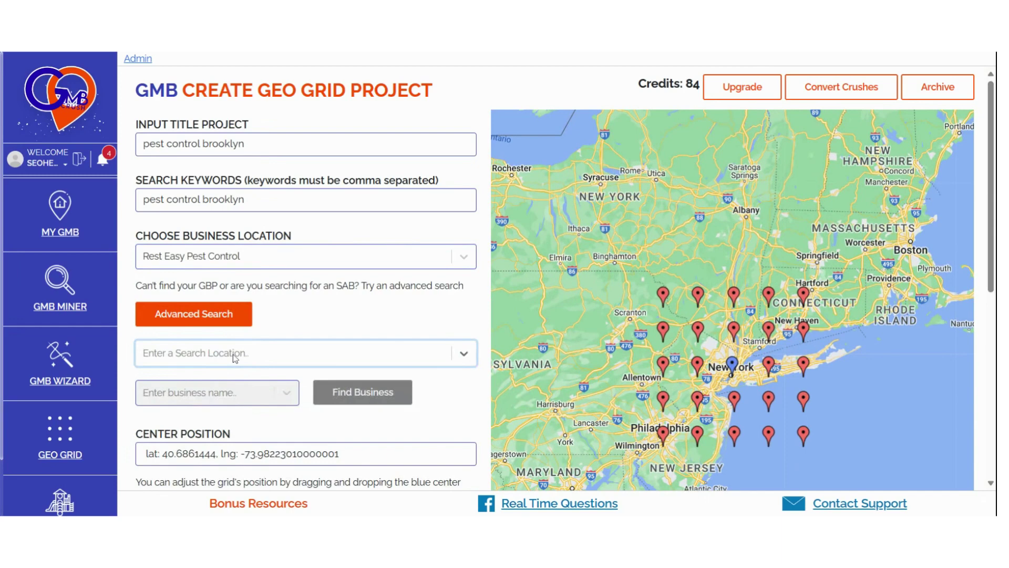
left_click(201, 403)
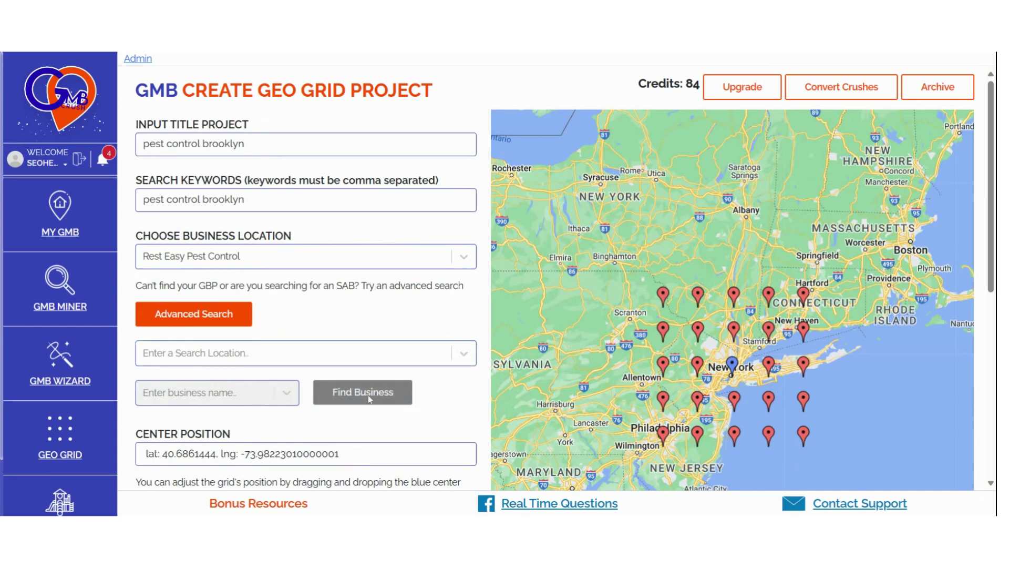
- Drag the grid centre to a spot west of New York
scroll(434, 393, "down", 3)
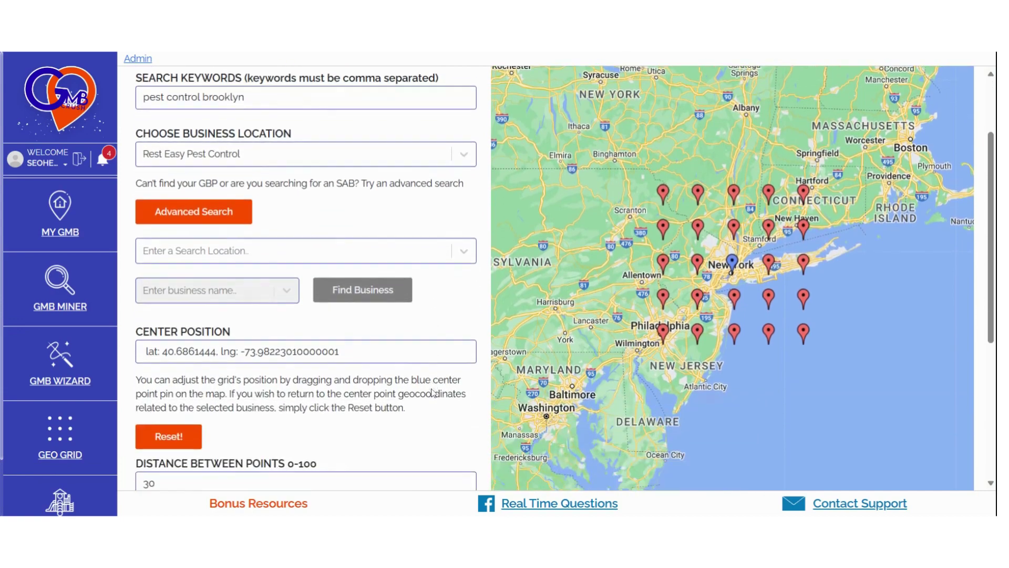
left_click_drag(733, 216, 637, 223)
mouse_move(733, 213)
left_mouse_down()
mouse_move(811, 228)
mouse_move(821, 220)
left_mouse_up()
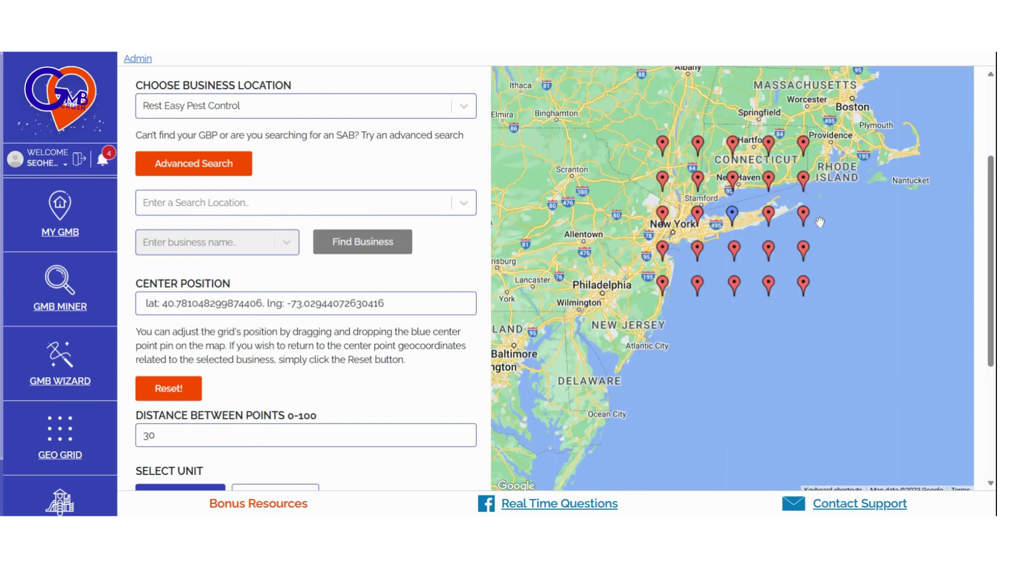
left_click_drag(733, 213, 612, 190)
scroll(405, 394, "down", 3)
scroll(408, 379, "up", 1)
scroll(174, 368, "up", 2)
- Try distance values 0.5, 10 and 11, then recentre the pin grid on Lehighton
left_click(174, 413)
key("BackSpace")
key("BackSpace")
type("0.5")
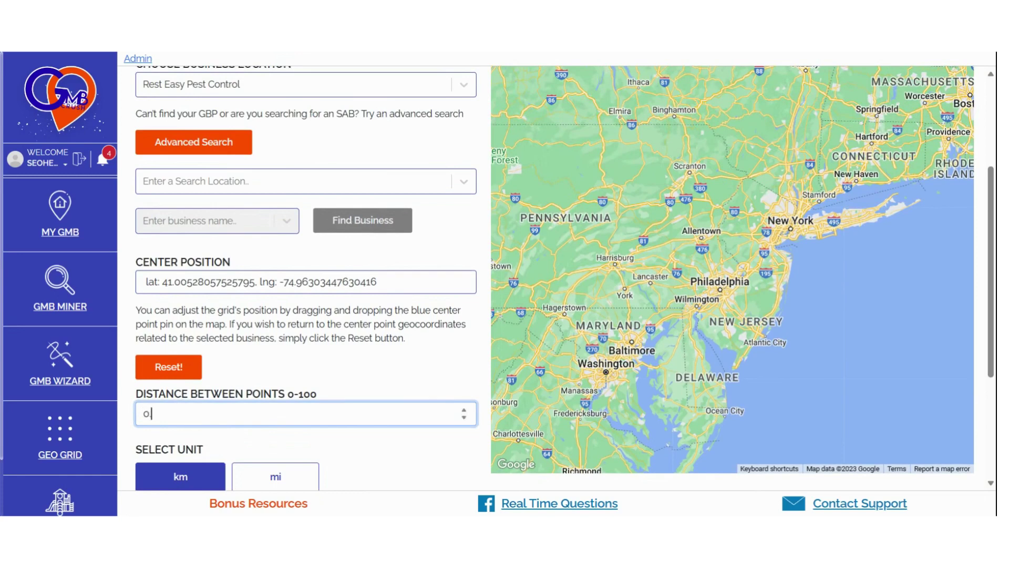
key("BackSpace")
key("BackSpace")
type("10")
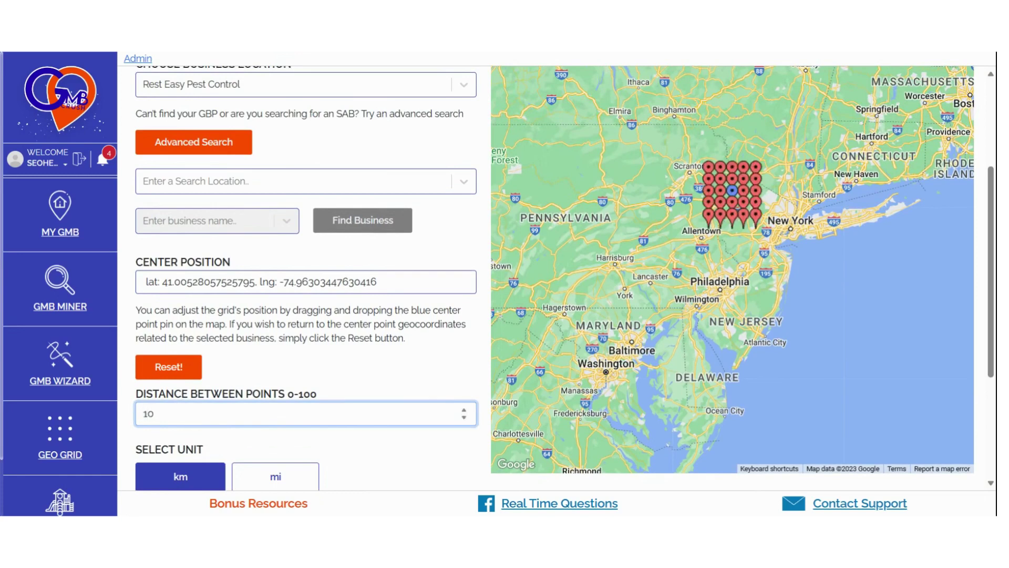
key("Up")
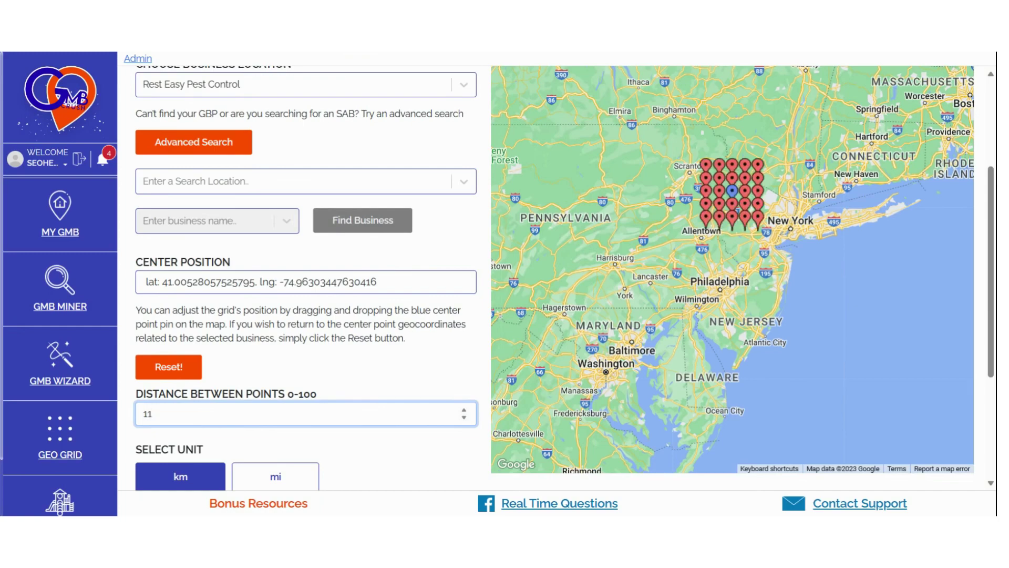
scroll(687, 221, "up", 1)
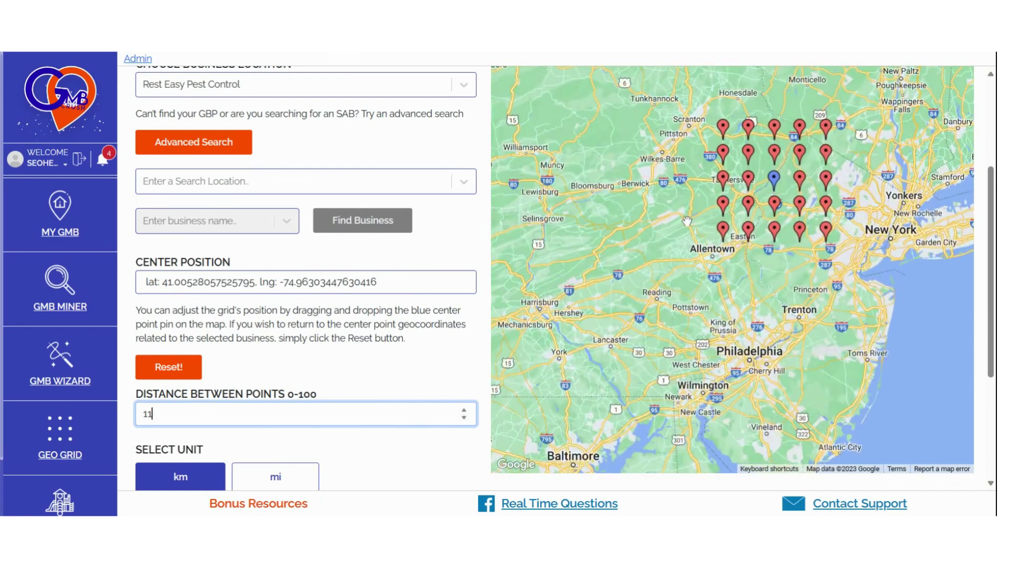
scroll(687, 221, "up", 1)
left_click_drag(526, 260, 608, 341)
- Switch the distance unit to miles, set 2 mi between points, and recentre the map
left_click(150, 414)
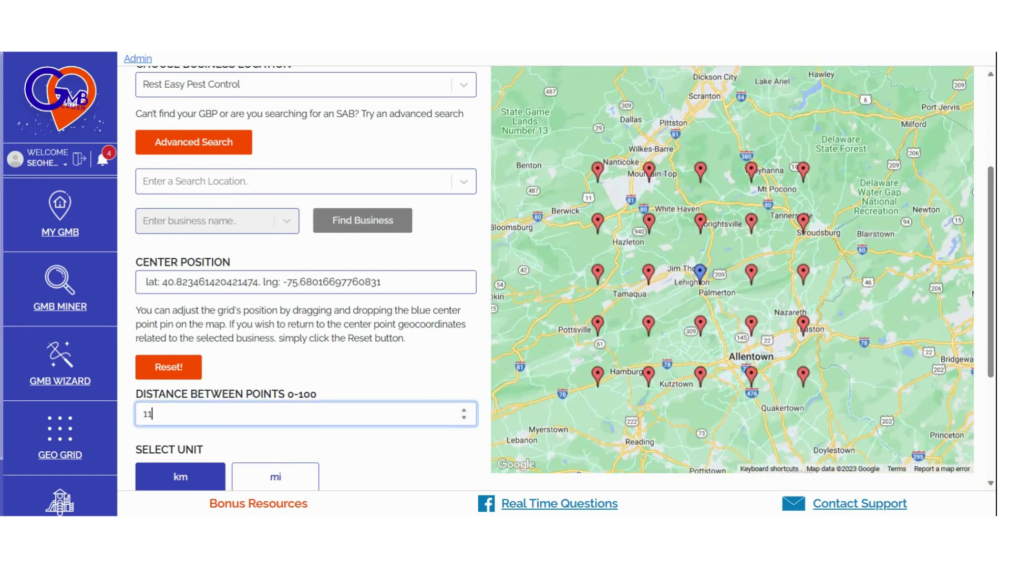
key("BackSpace")
key("BackSpace")
type("0")
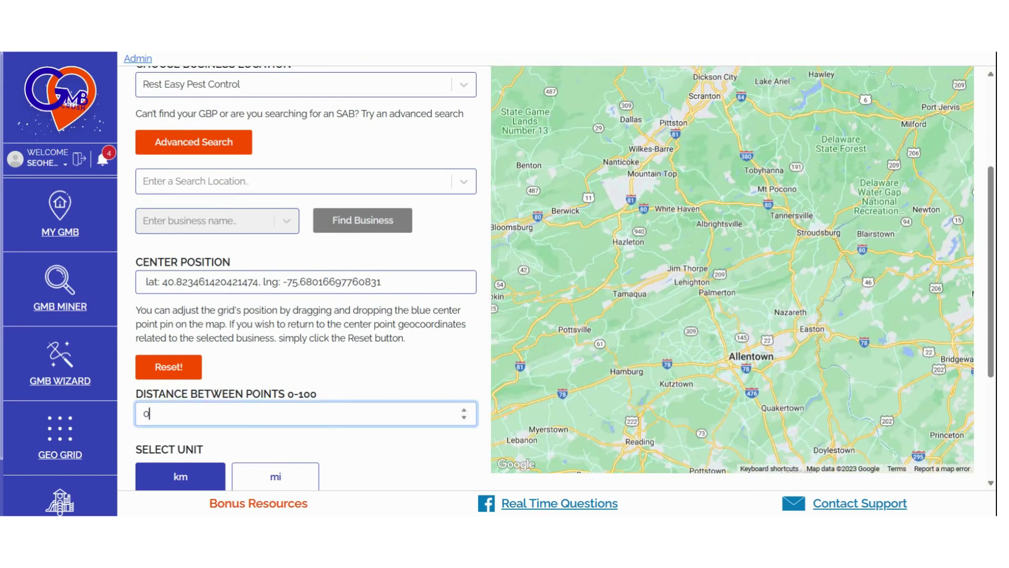
type("8")
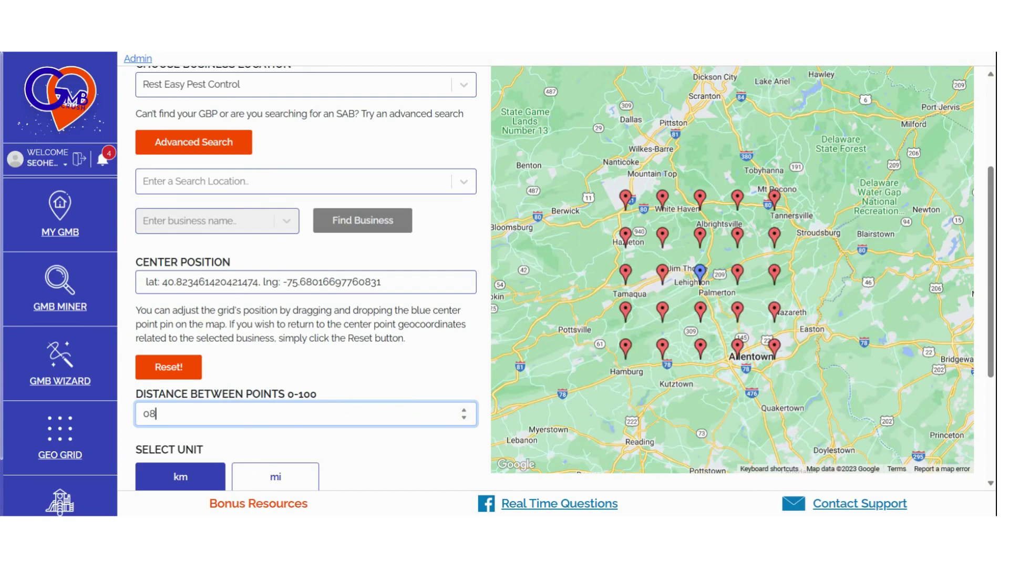
key("BackSpace")
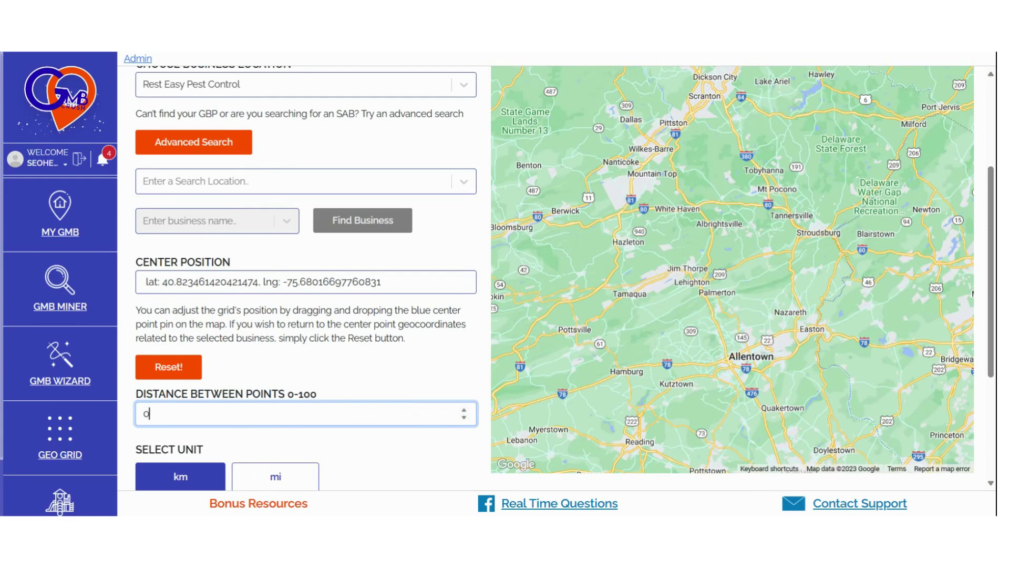
key("BackSpace")
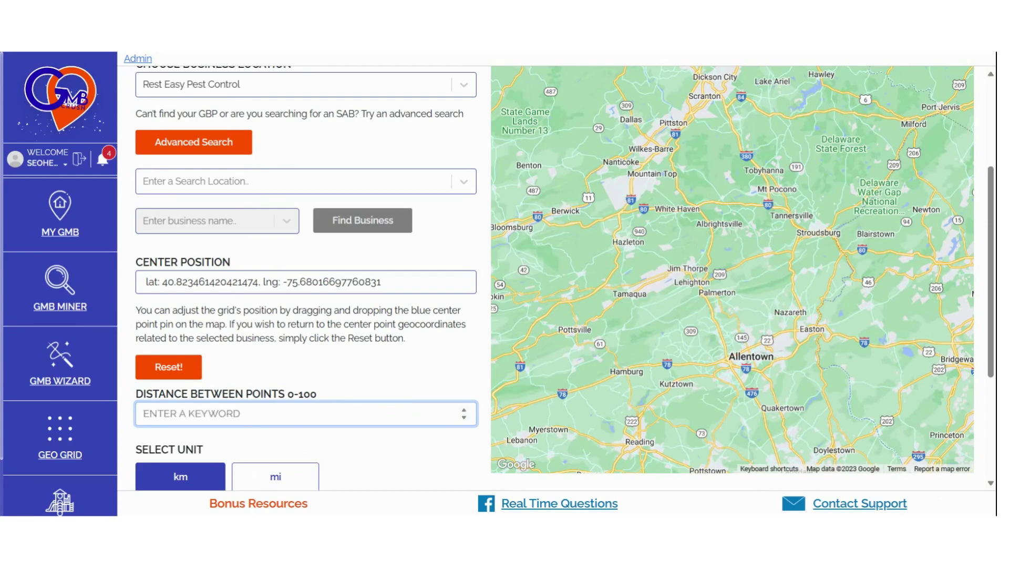
left_click(281, 479)
type("2")
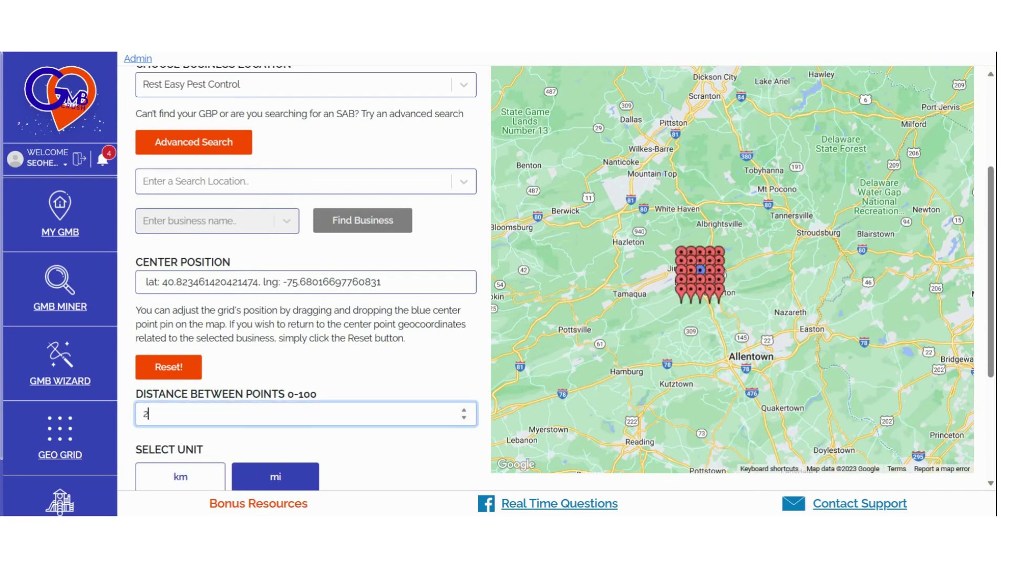
scroll(618, 288, "up", 2)
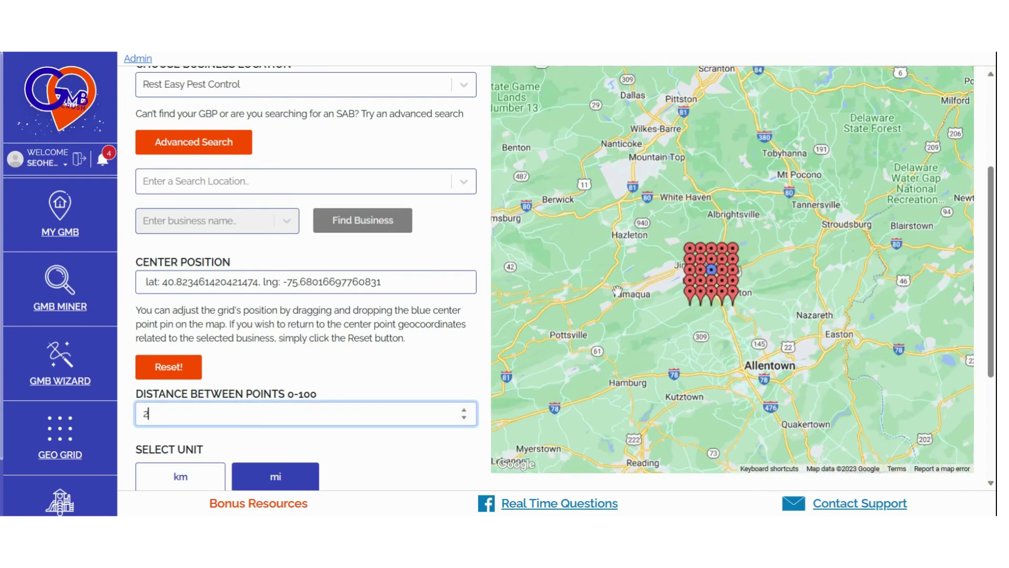
left_click_drag(696, 279, 628, 294)
- Widen the distance between points to 5 mi, then 10 mi, recentring the grid
left_click(148, 413)
key("BackSpace")
type("5")
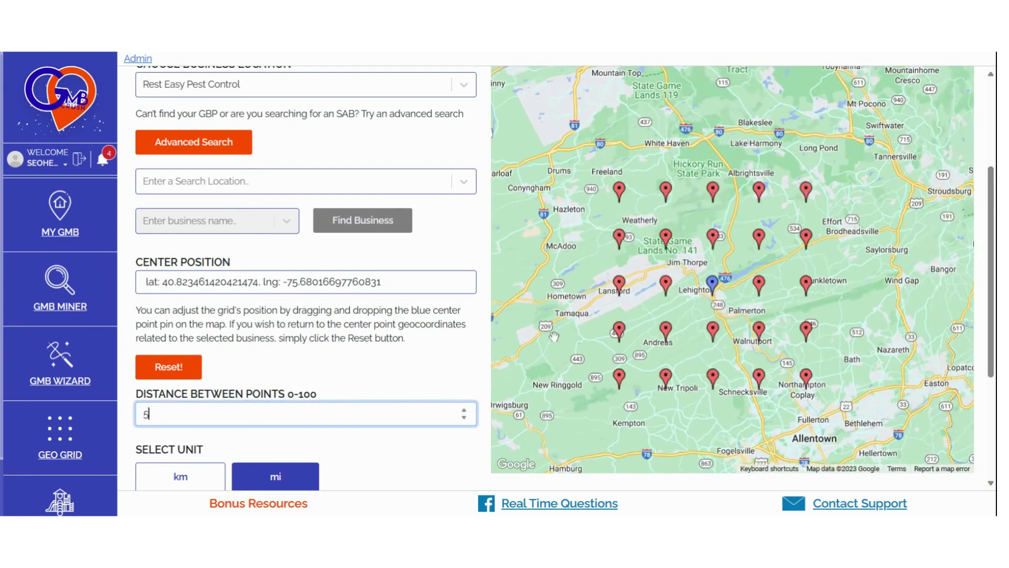
scroll(555, 337, "down", 3)
left_click_drag(554, 336, 591, 342)
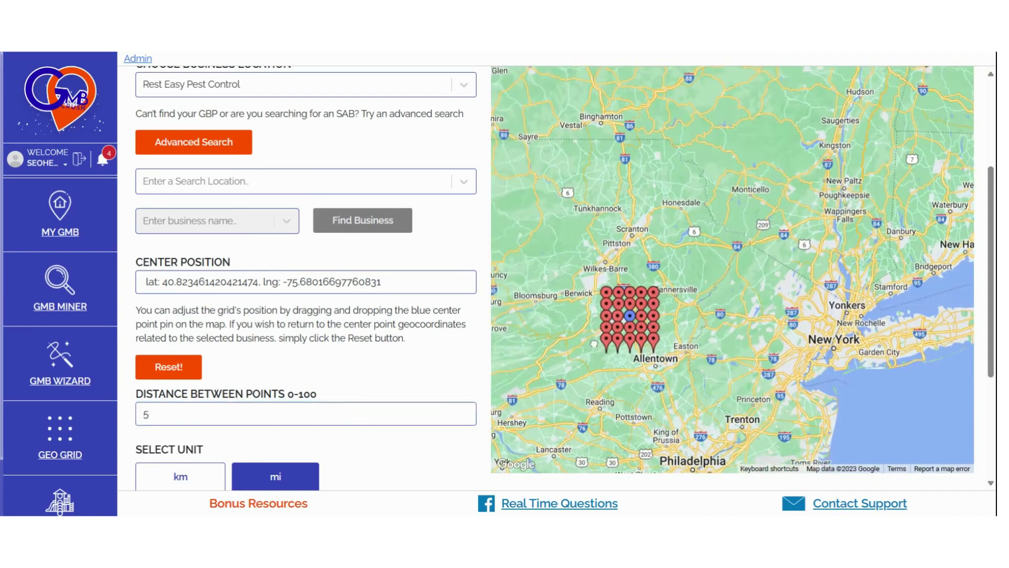
left_click(147, 415)
key("BackSpace")
type("10")
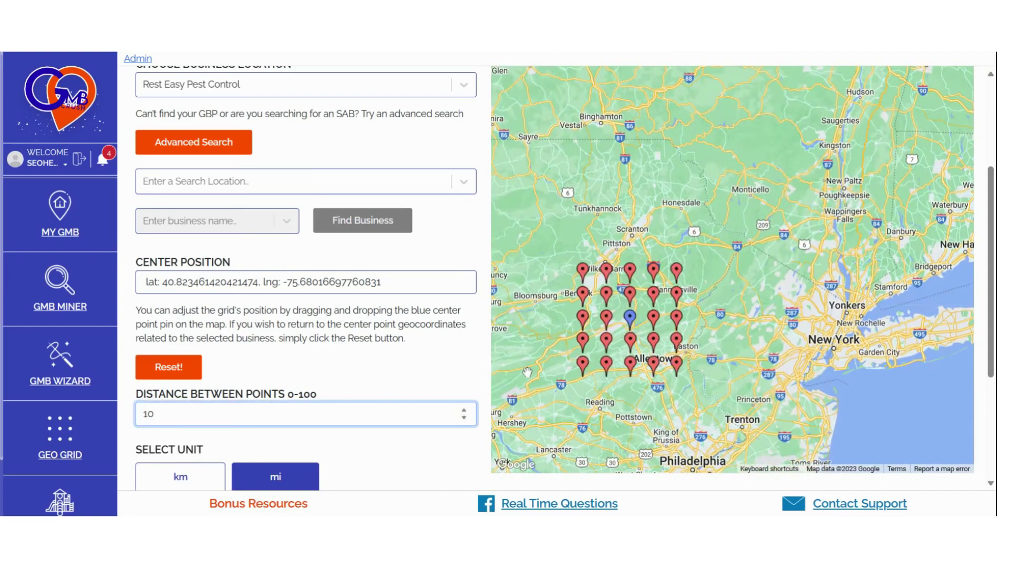
left_click_drag(537, 369, 620, 293)
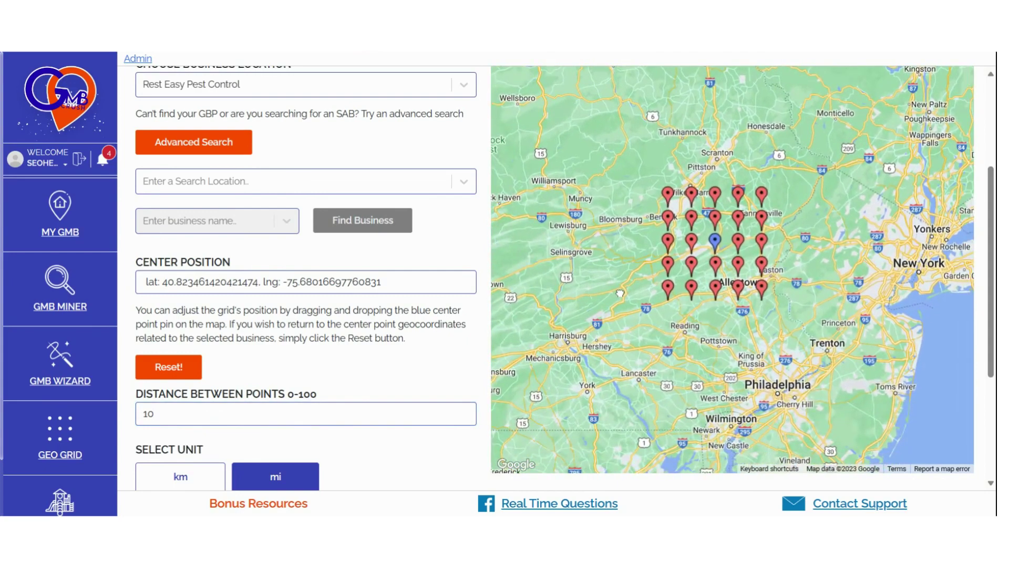
- Set 30 mi between points, commit it, and scroll down to Grid Size
left_click(153, 414)
key("BackSpace")
key("BackSpace")
type("30")
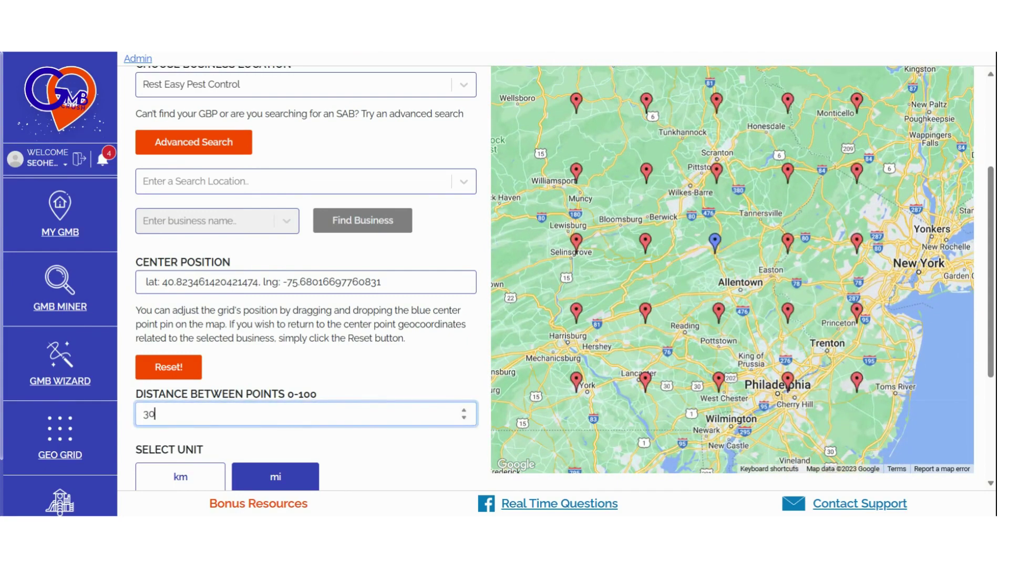
scroll(527, 367, "up", 1)
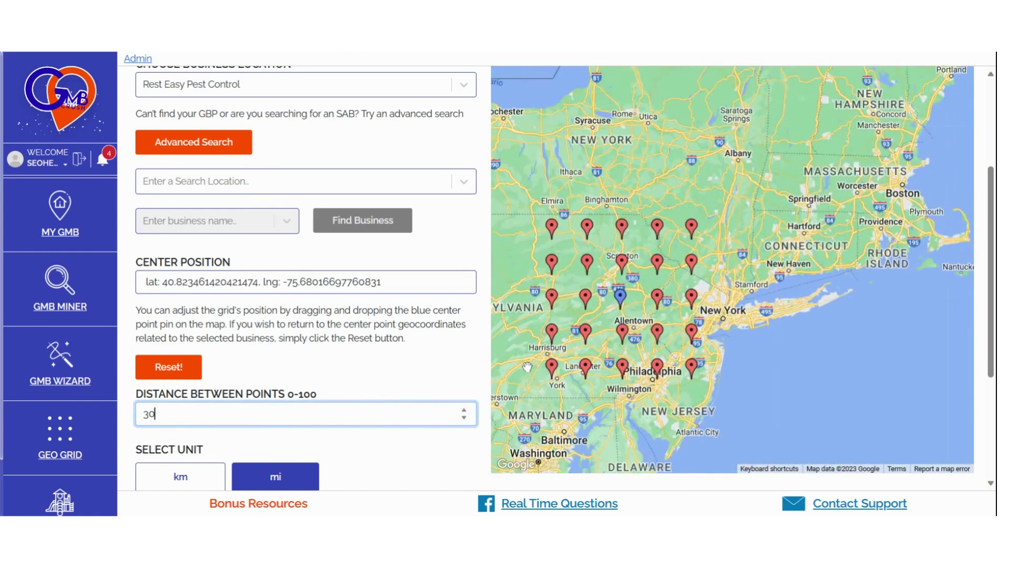
left_click(385, 455)
scroll(386, 455, "down", 1)
scroll(385, 453, "down", 3)
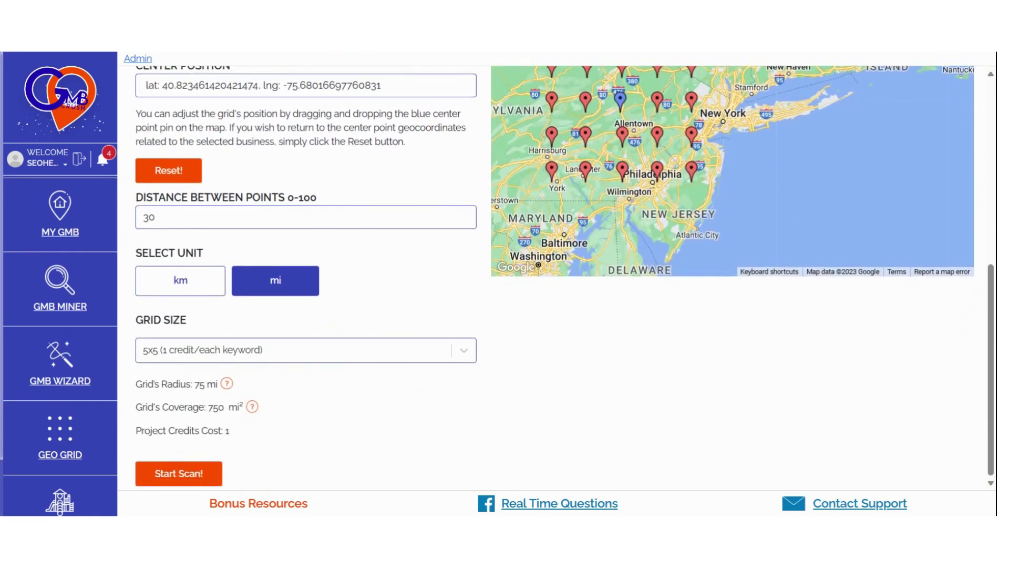
- Check the Radius, Coverage and Project Credits Cost details, then choose the 7x7 grid size
mouse_move(228, 386)
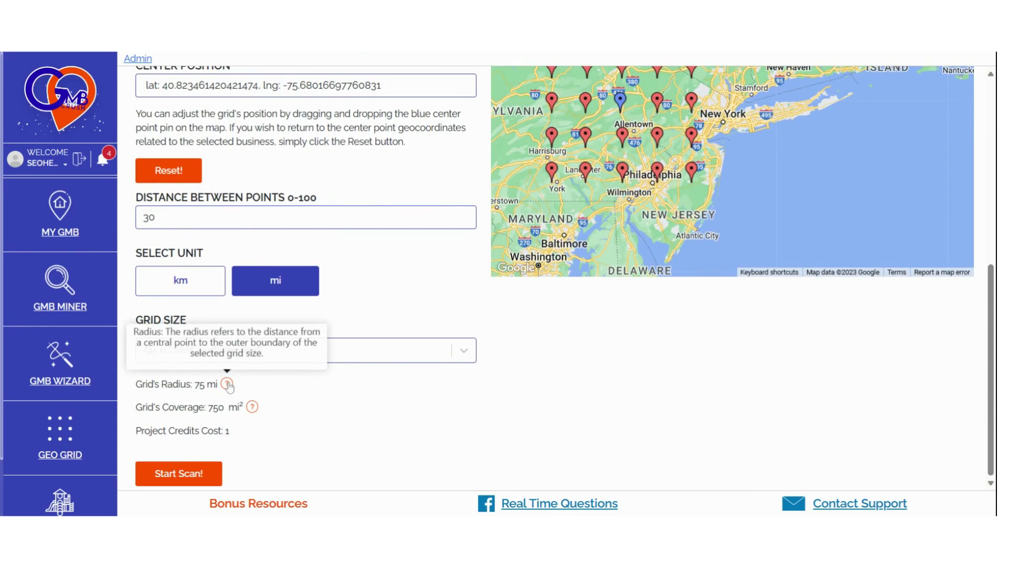
mouse_move(254, 409)
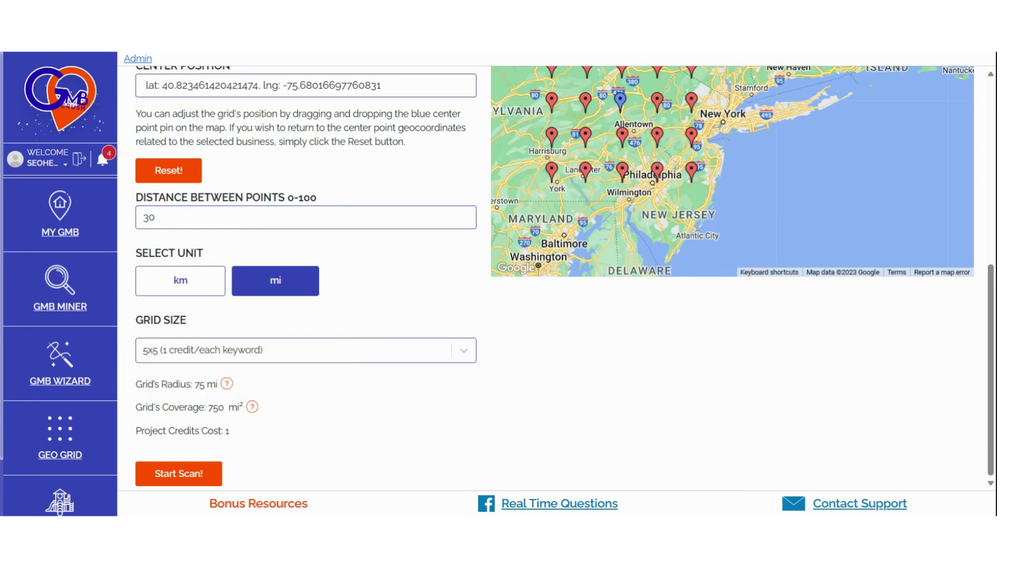
triple_click(179, 431)
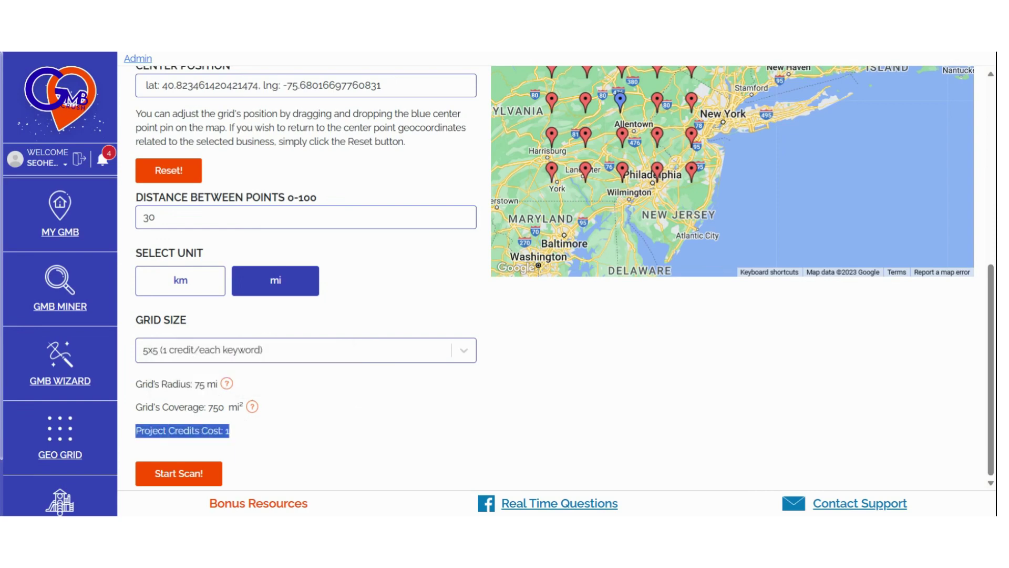
left_click(373, 436)
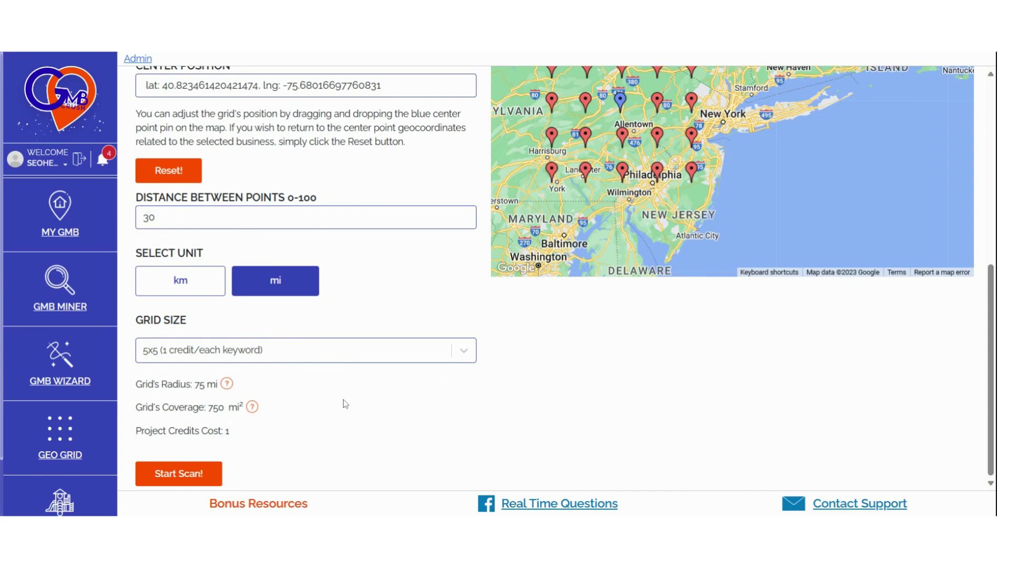
left_click(330, 350)
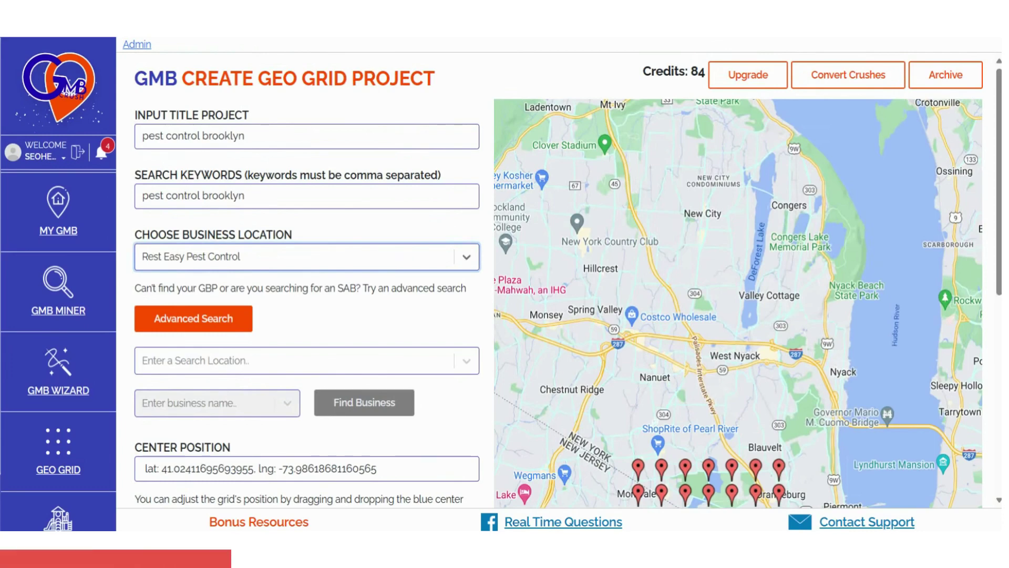
- Start the 7x7 geo grid scan and confirm it
scroll(417, 227, "down", 6)
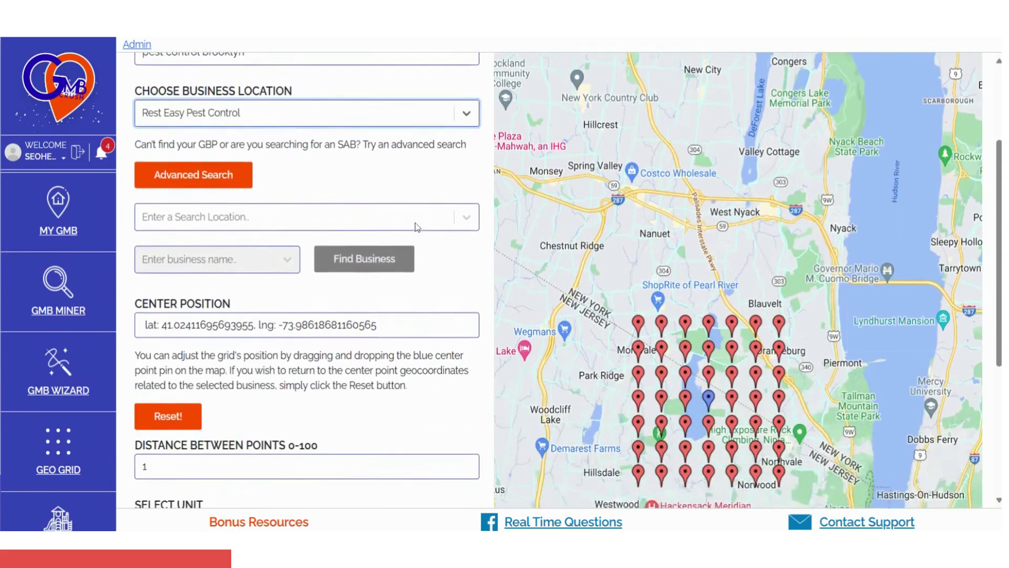
scroll(417, 227, "down", 2)
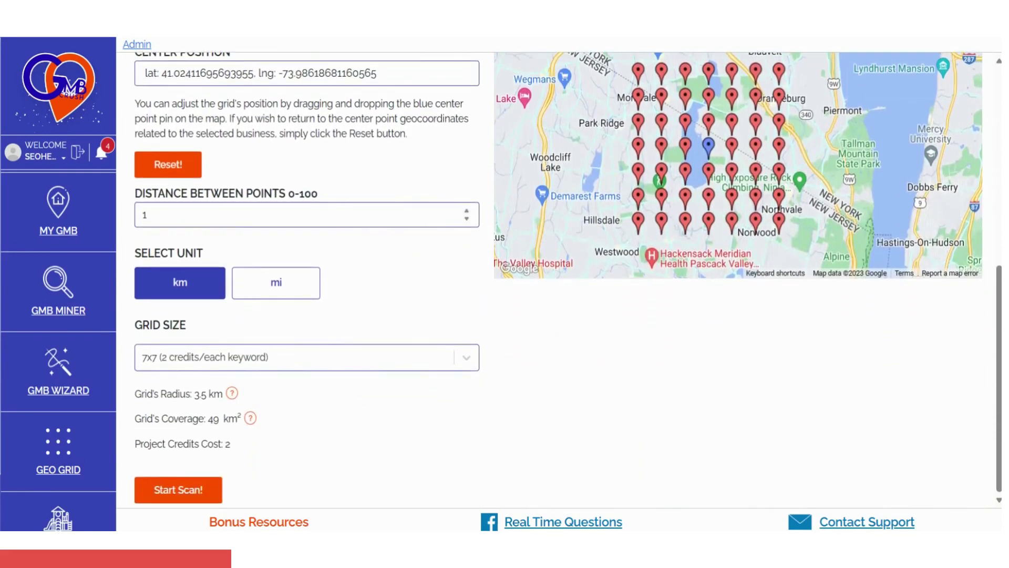
left_click(181, 495)
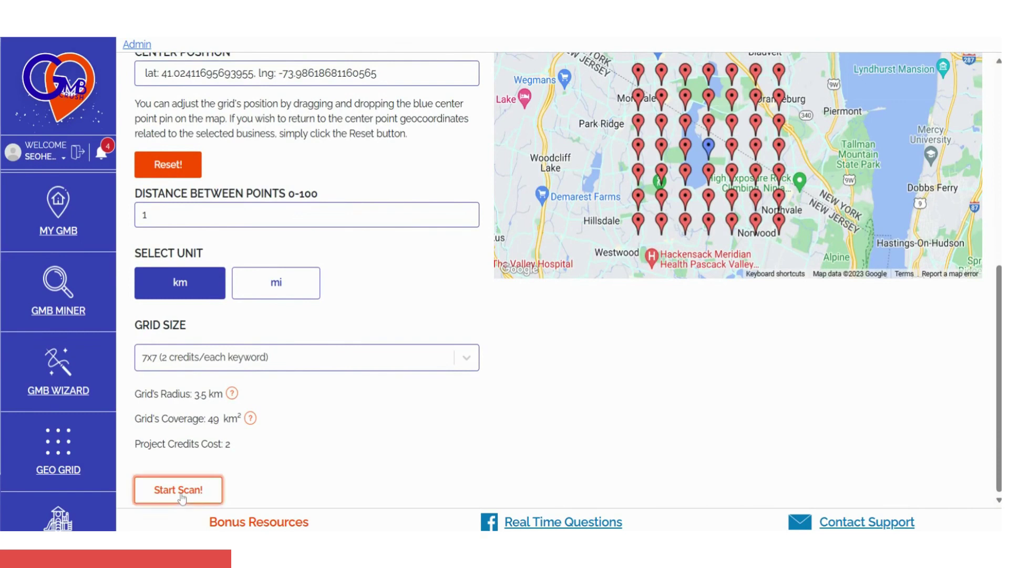
left_click(472, 350)
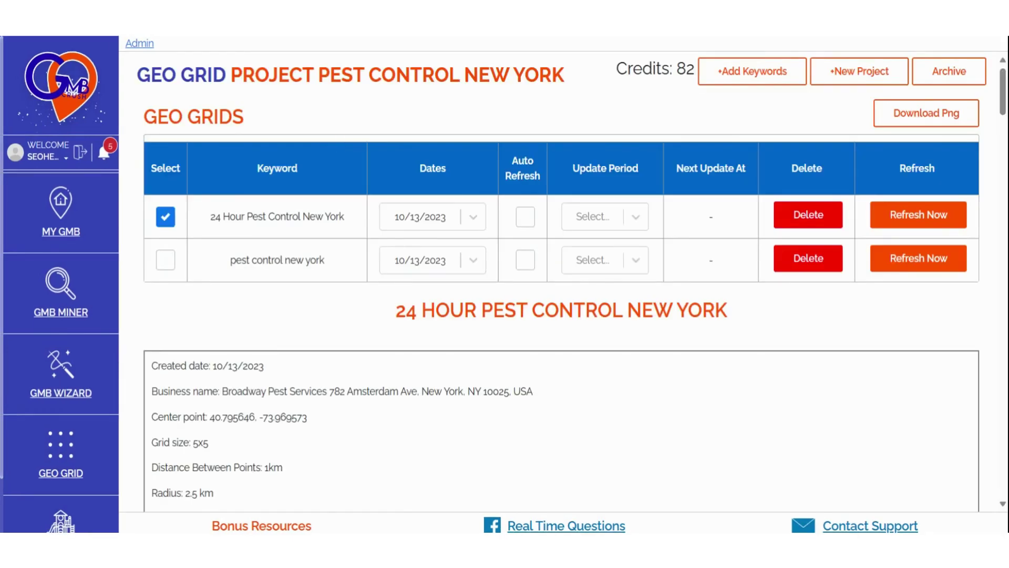
- Show pest control new york results, comparing Positive Pest Control, VJ Mice-Roaches-Rats-Bedbugs and Ants, and 24 Hour Pest Control NYC
scroll(304, 314, "down", 3)
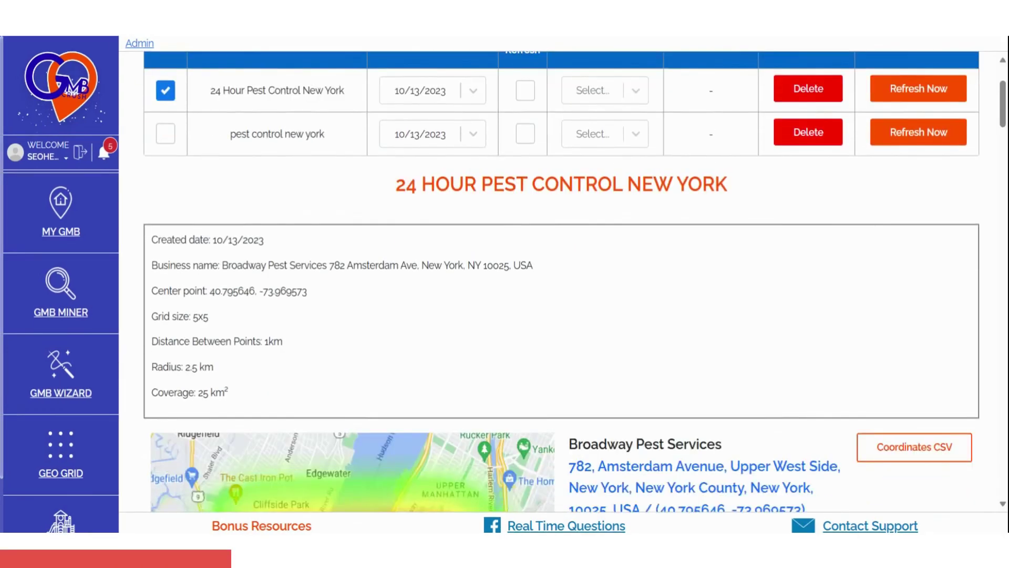
scroll(305, 315, "down", 3)
scroll(697, 322, "down", 4)
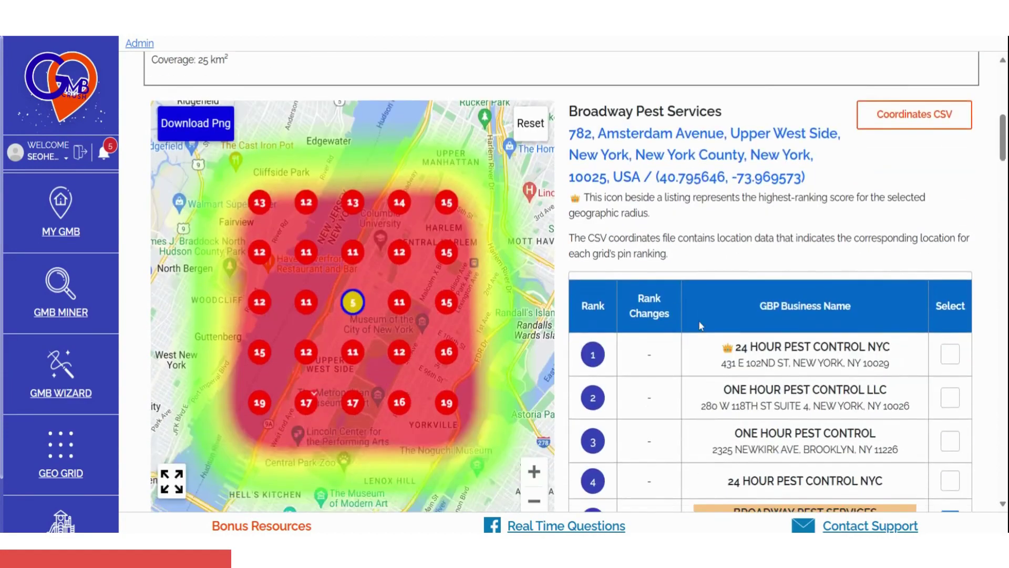
scroll(700, 326, "up", 8)
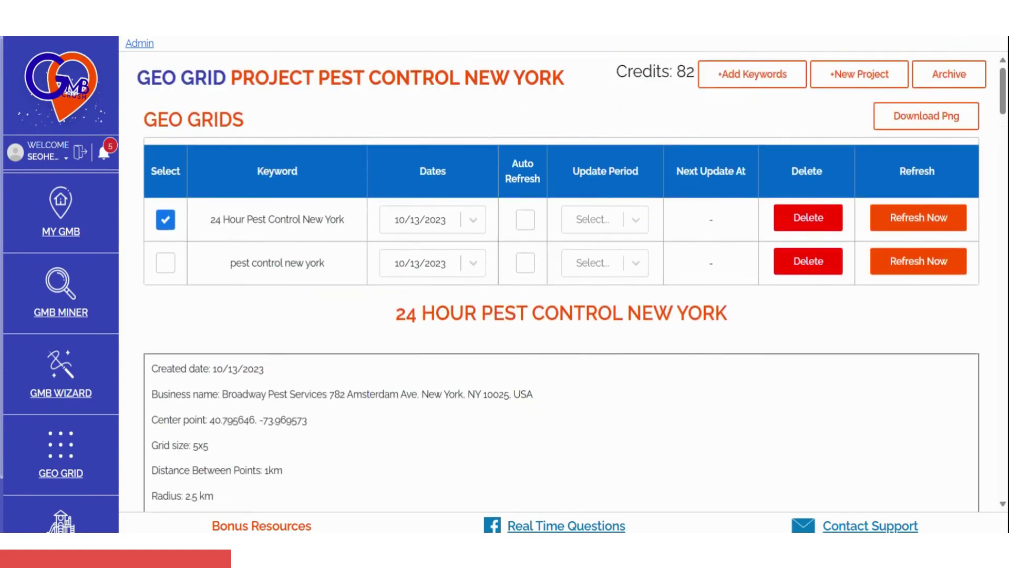
left_click(164, 263)
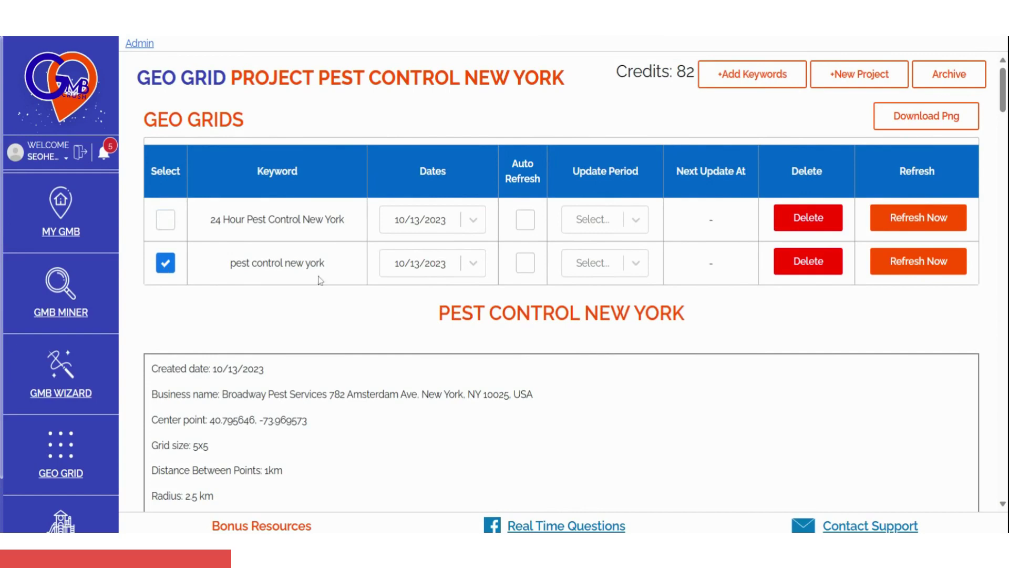
scroll(883, 387, "down", 8)
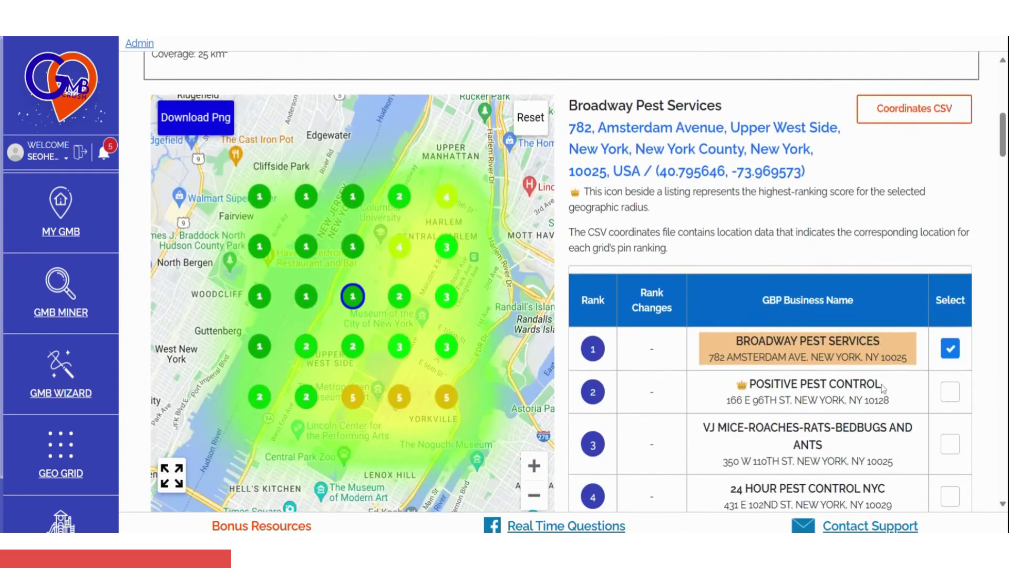
left_click(951, 392)
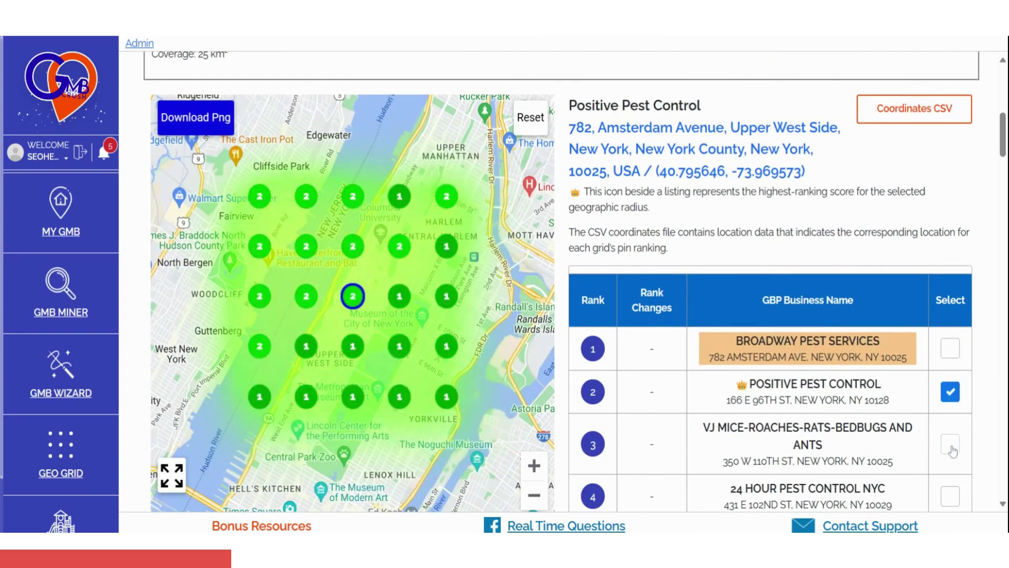
left_click(952, 447)
left_click(950, 496)
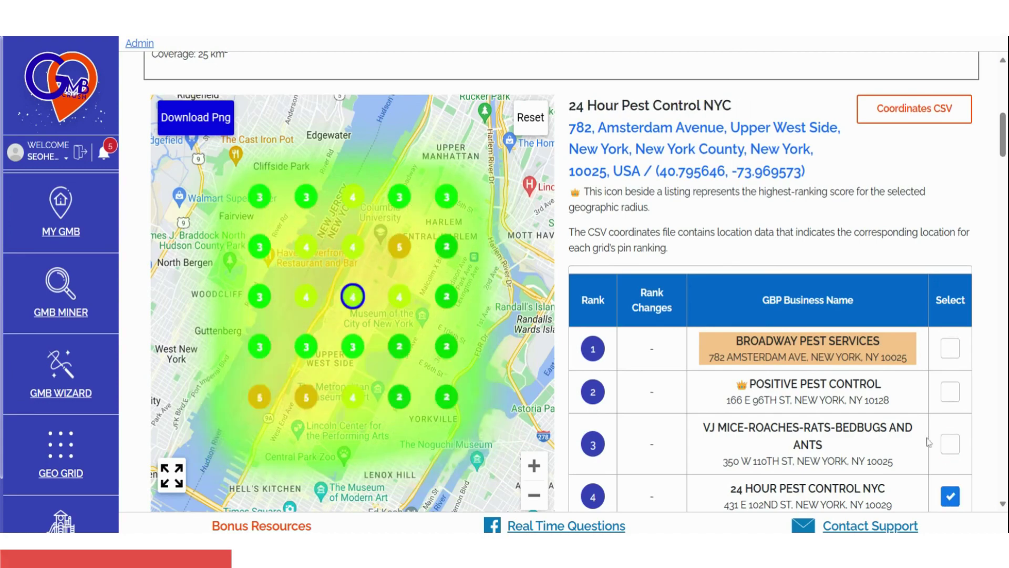
scroll(930, 443, "up", 8)
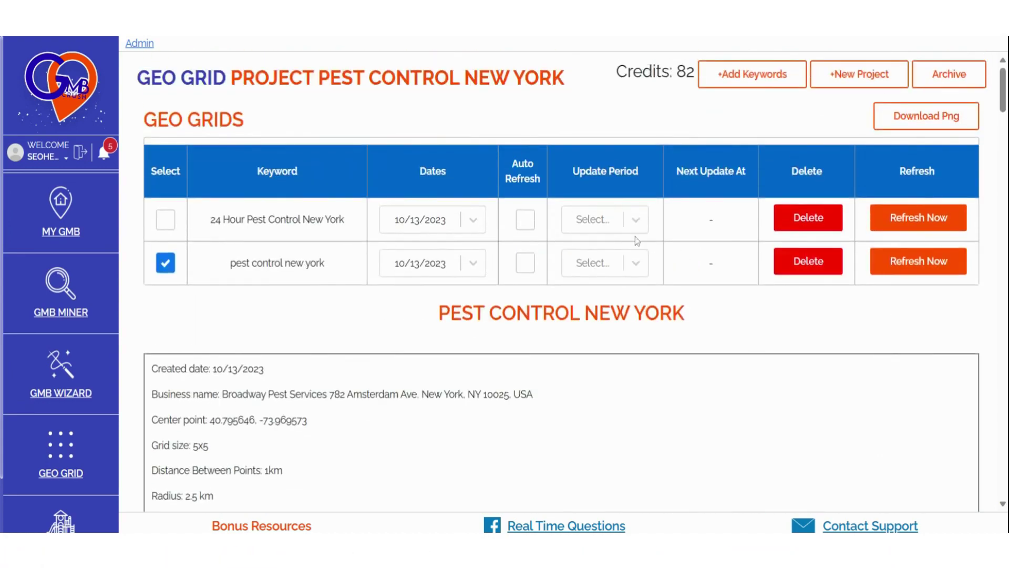
left_click(526, 226)
left_click(526, 226)
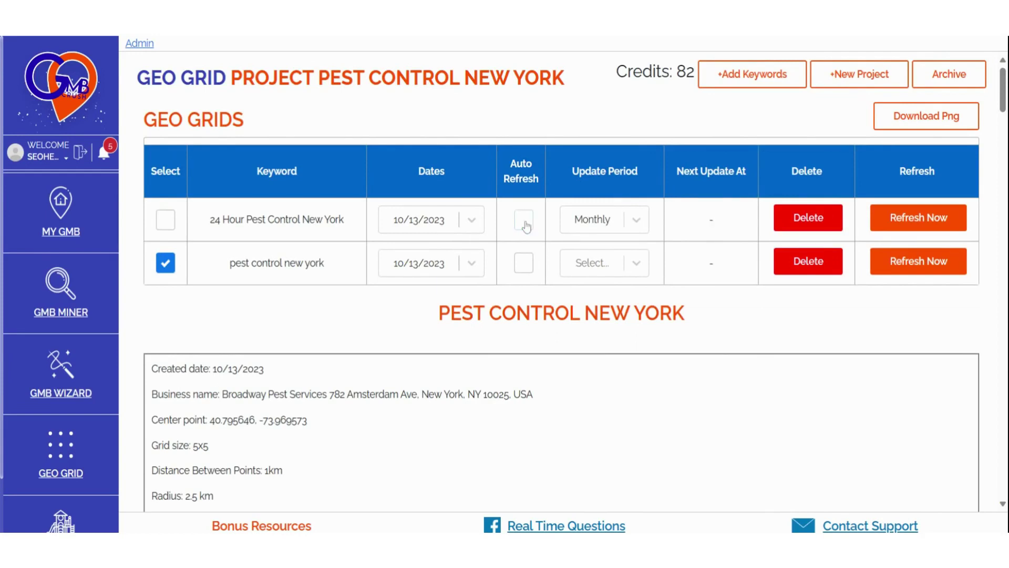
left_click(636, 220)
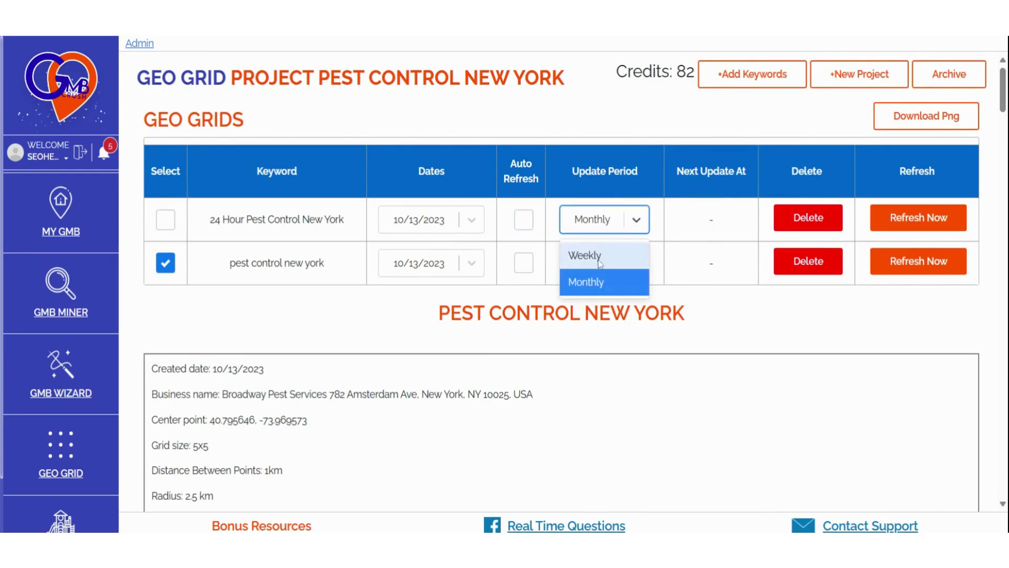
left_click(637, 226)
left_click(743, 331)
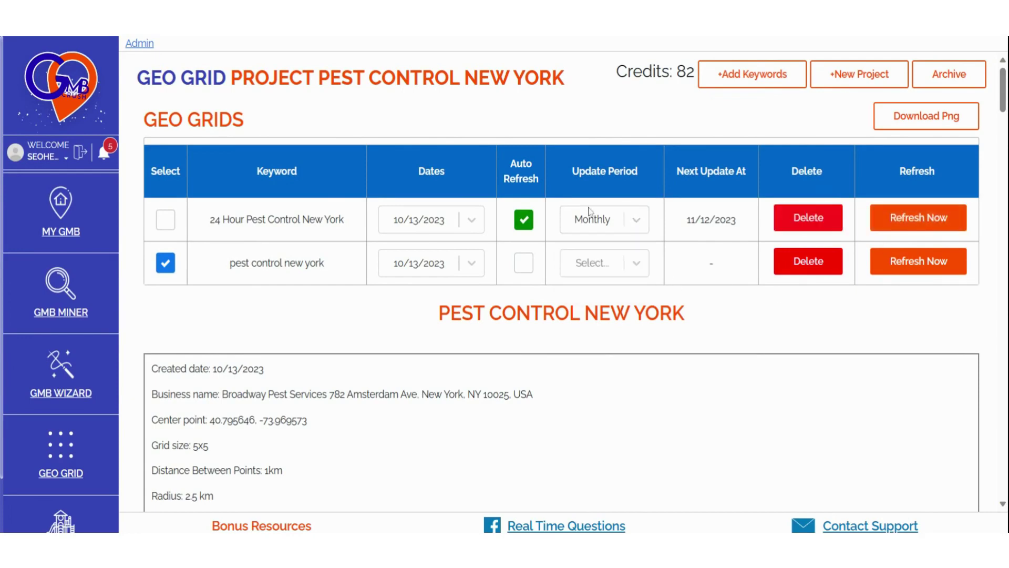
left_click(472, 220)
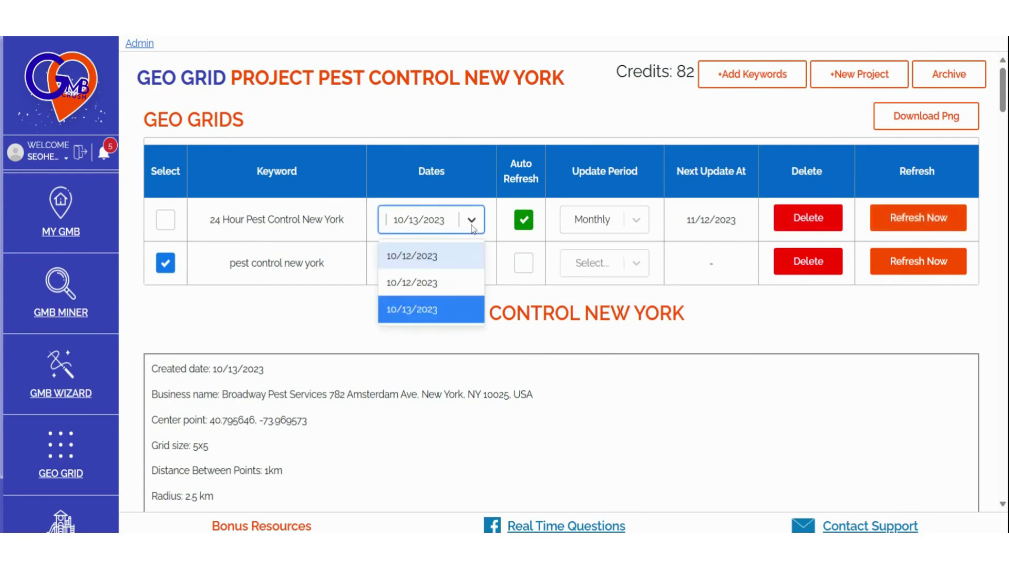
left_click(427, 311)
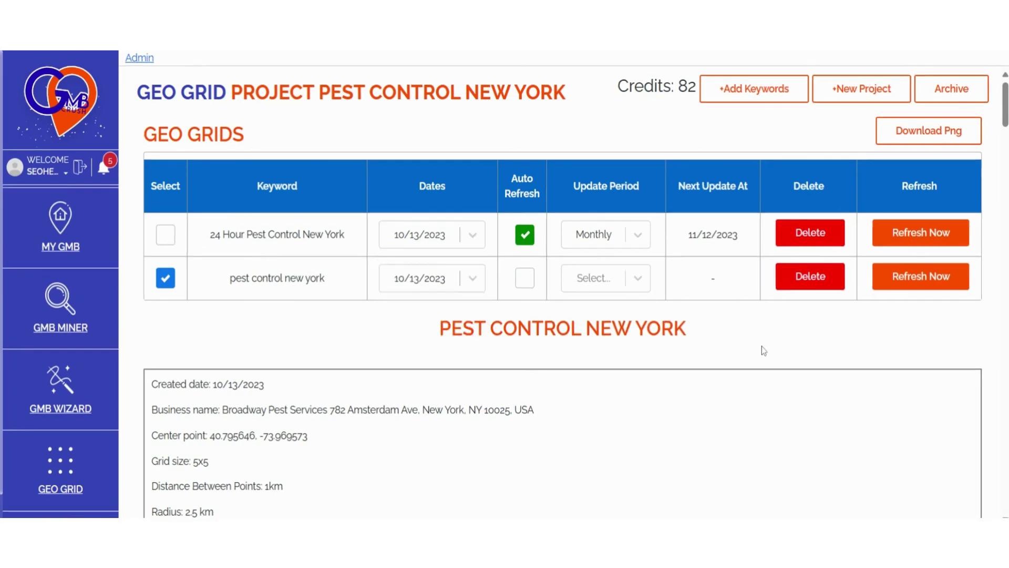
left_click(165, 234)
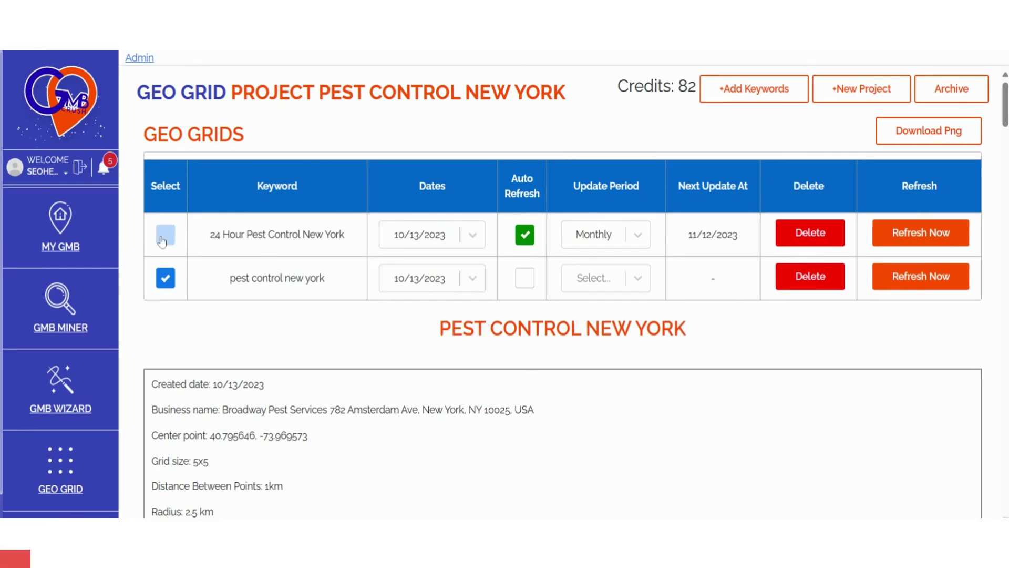
left_click(165, 278)
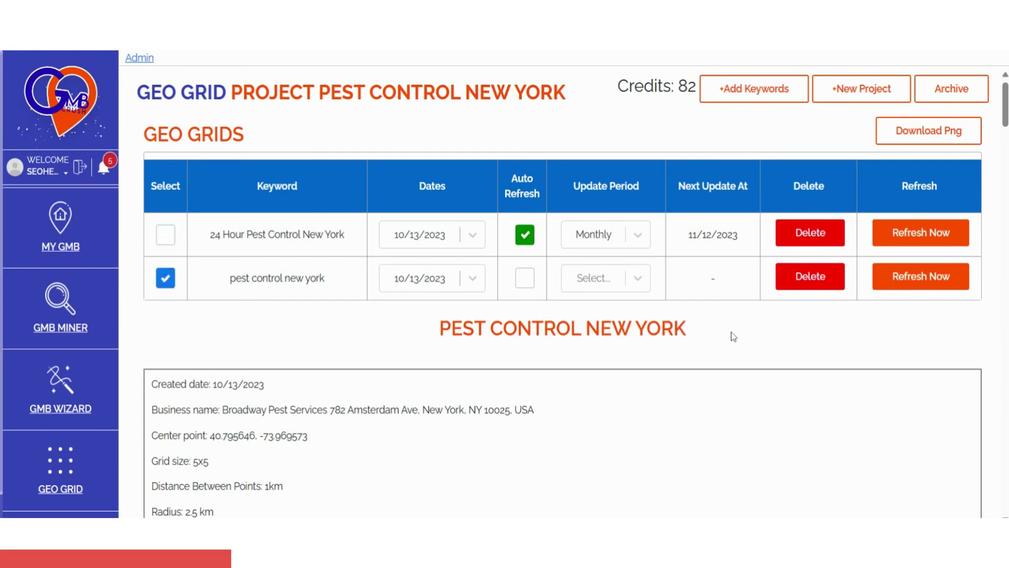
scroll(734, 335, "down", 8)
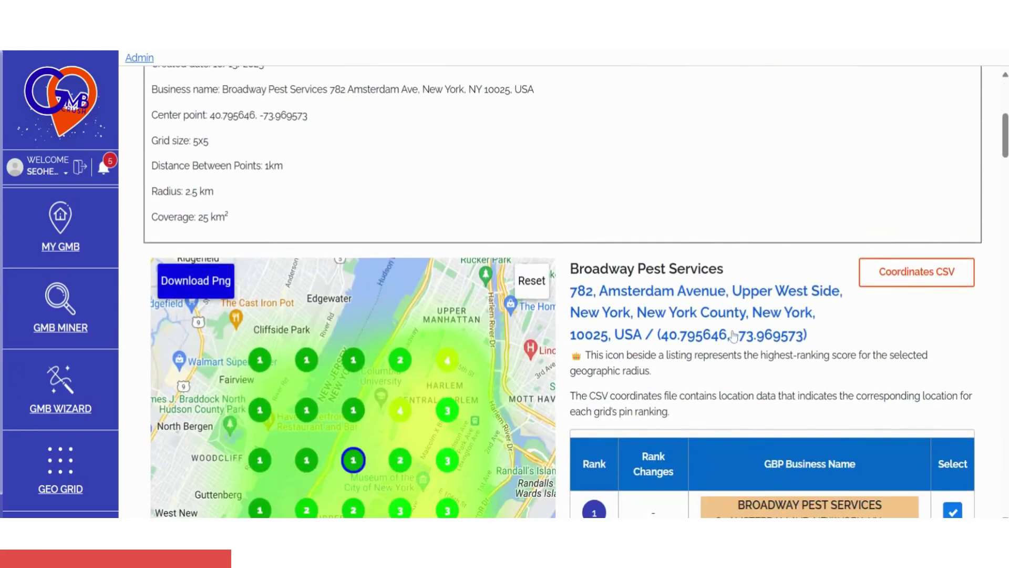
- Compare Positive Pest Control and VJ Mice-Roaches-Rats-Bedbugs and Ants rankings on the map
scroll(761, 335, "down", 3)
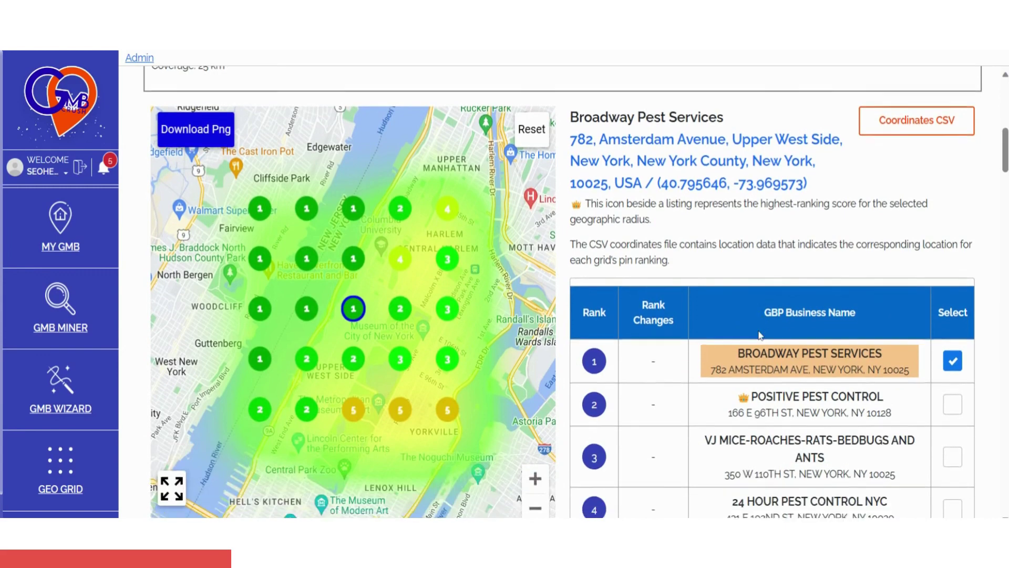
left_click(947, 366)
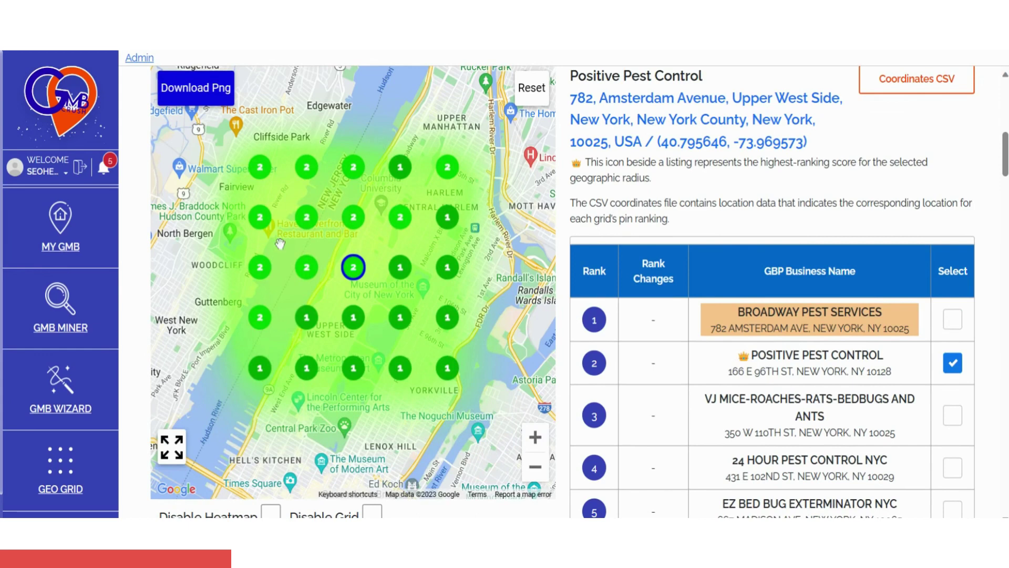
left_click(953, 416)
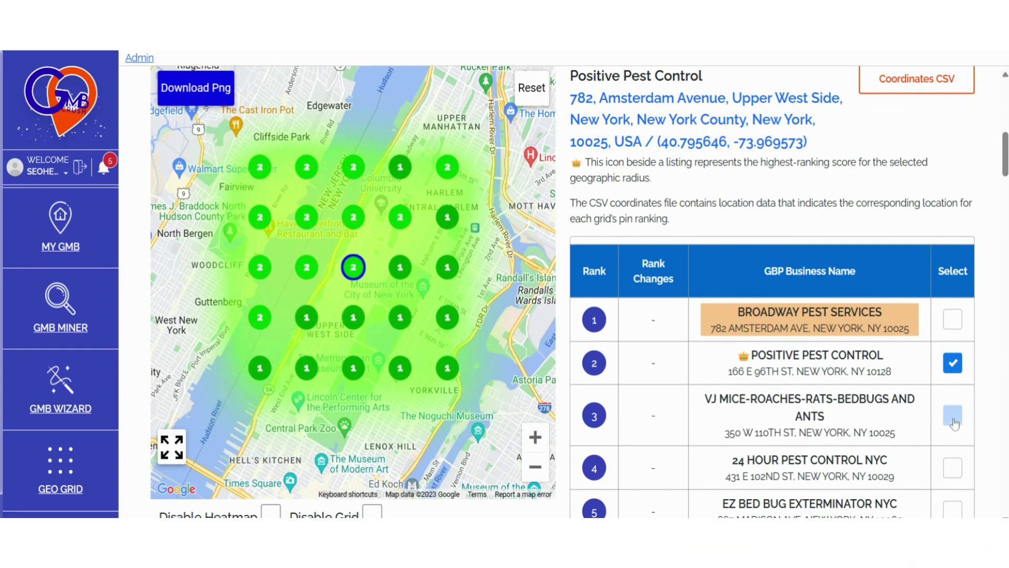
left_click(949, 365)
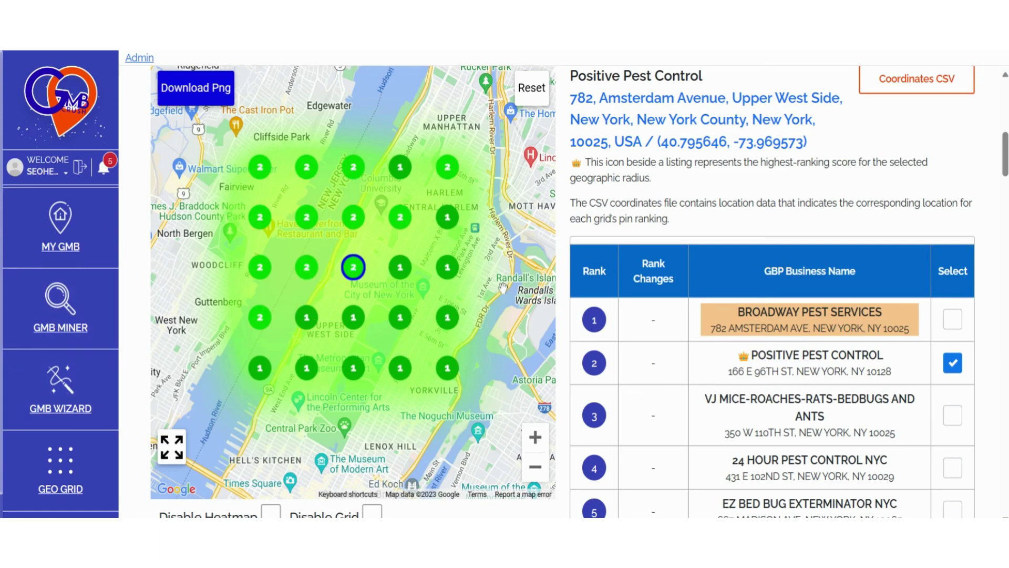
scroll(563, 292, "down", 1)
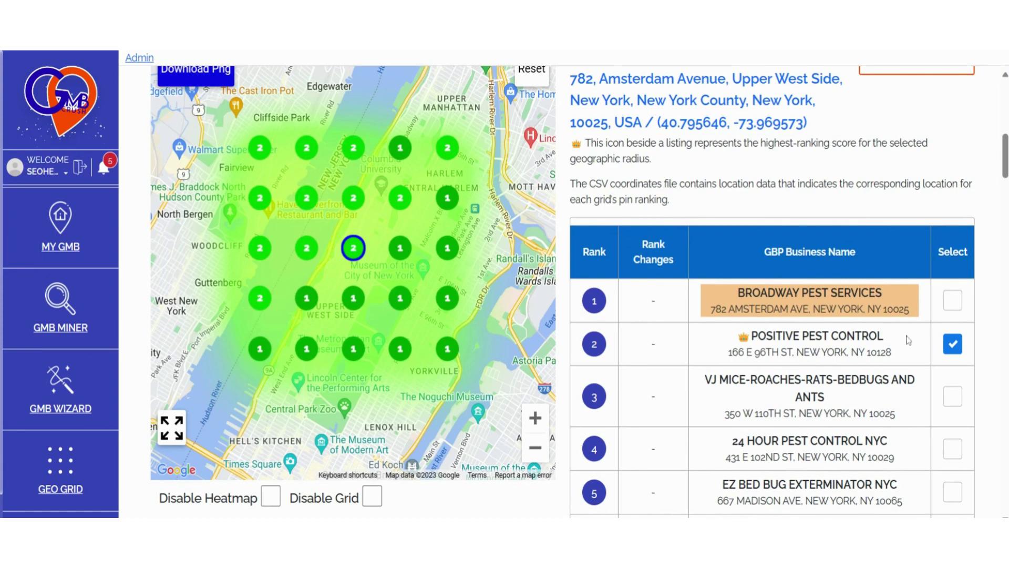
scroll(908, 339, "up", 1)
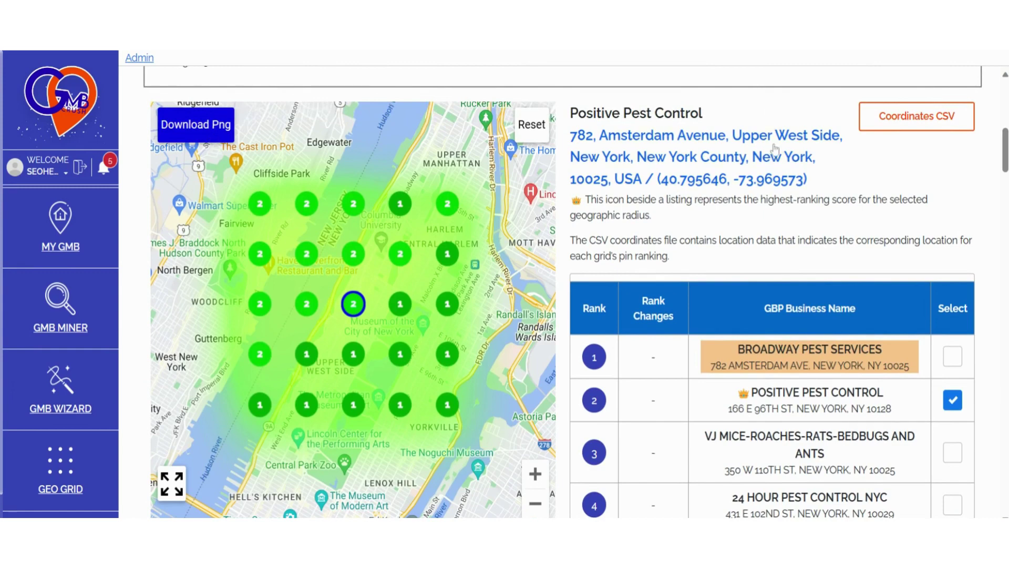
- Download the Coordinates CSV, then map Broadway, Positive, VJ, 24 Hour and EZ Bed Bug rankings
left_click(909, 127)
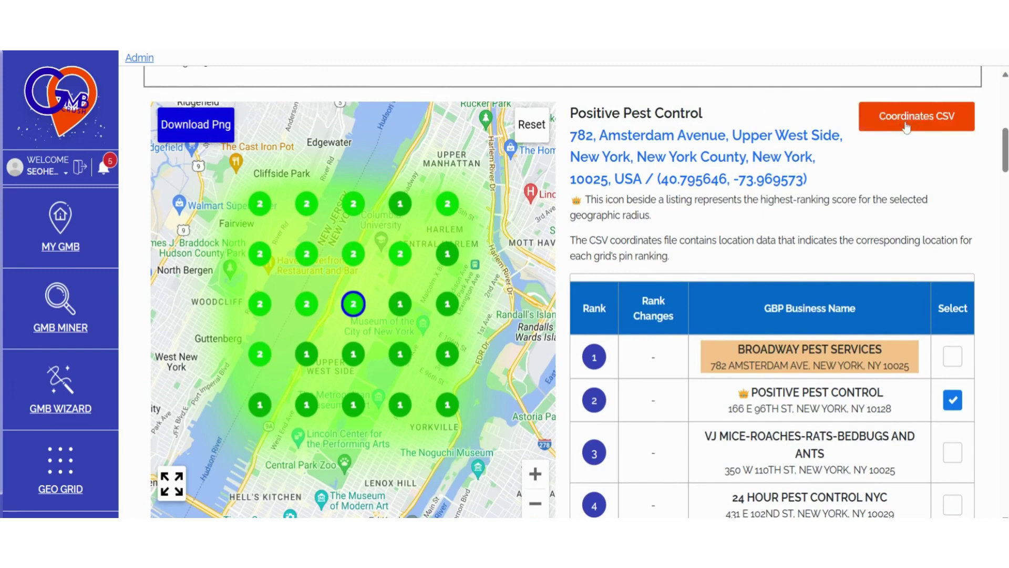
left_click(952, 357)
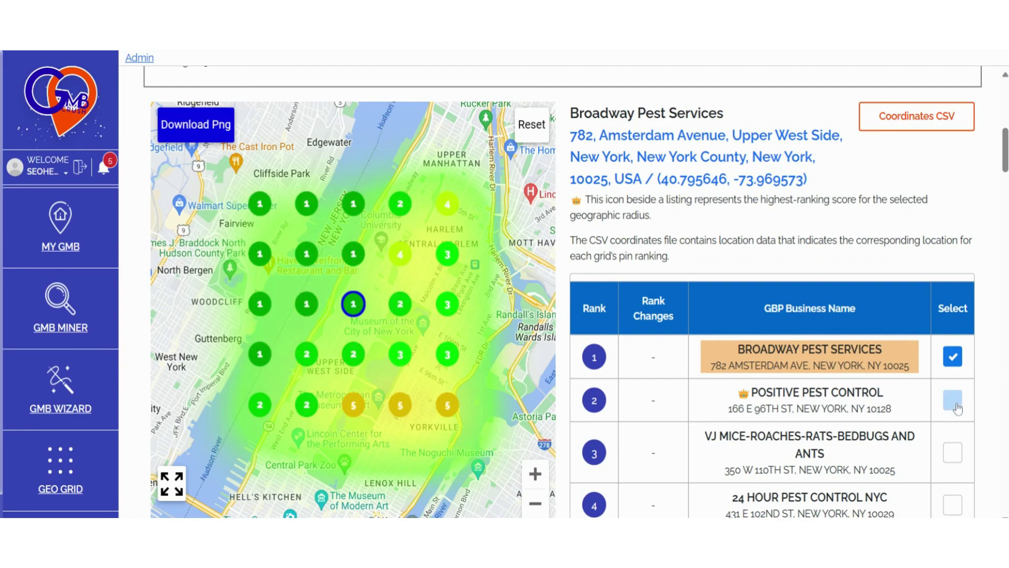
left_click(953, 401)
left_click(955, 455)
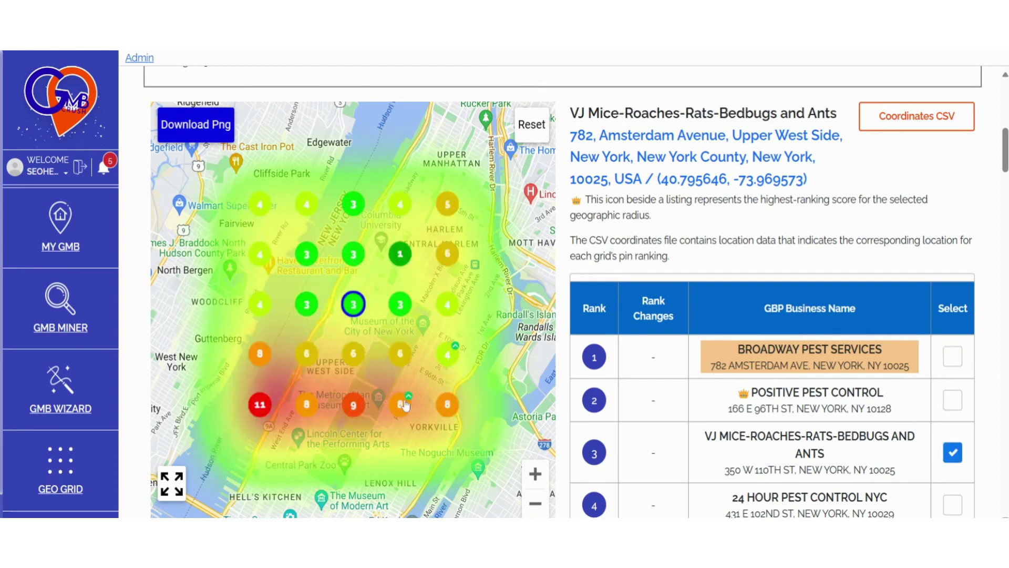
left_click(953, 504)
scroll(969, 466, "down", 1)
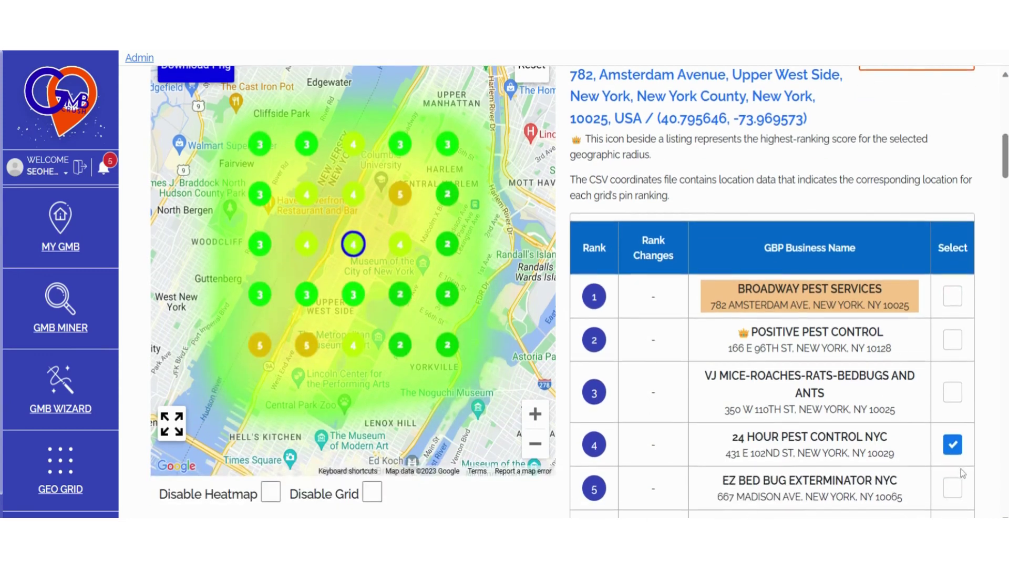
left_click(954, 488)
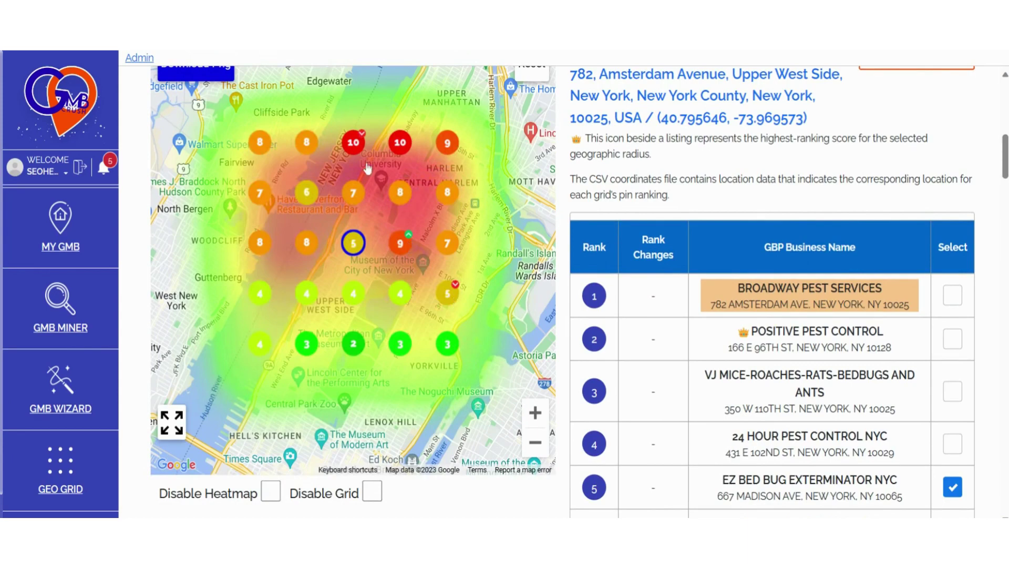
scroll(767, 447, "down", 6)
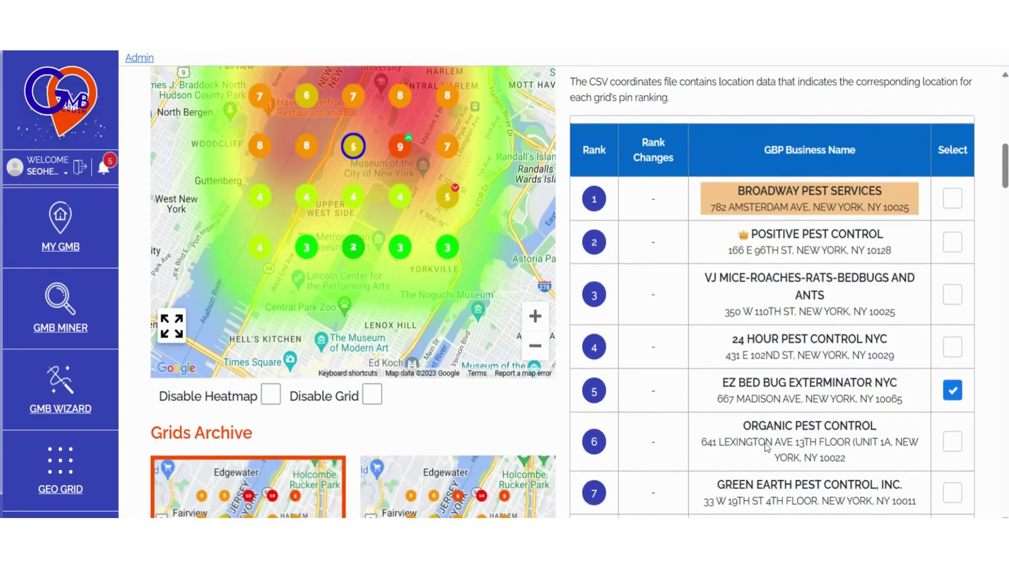
- Toggle Disable Heatmap and Disable Grid on and back off under the map
scroll(767, 447, "down", 2)
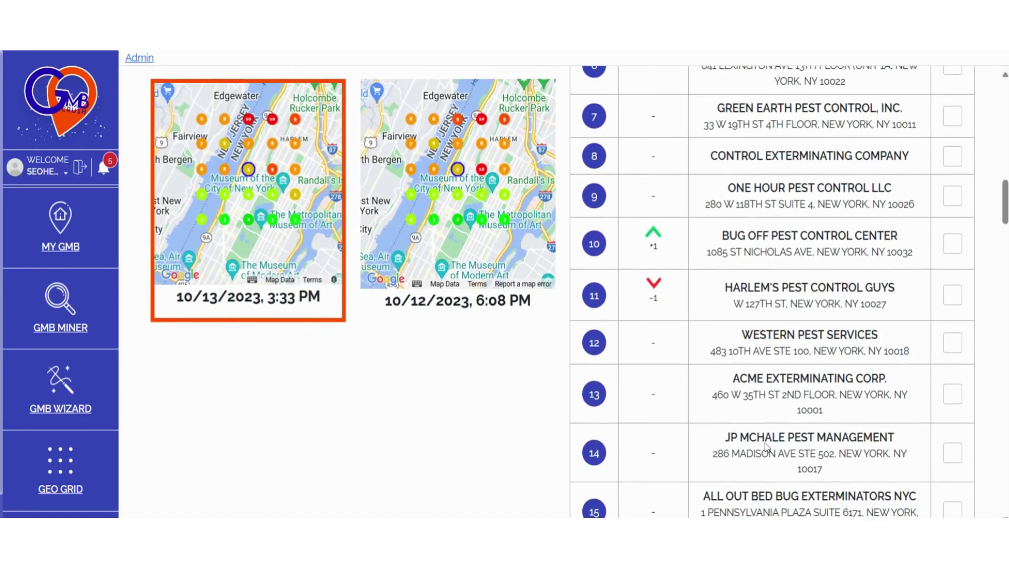
scroll(640, 280, "up", 5)
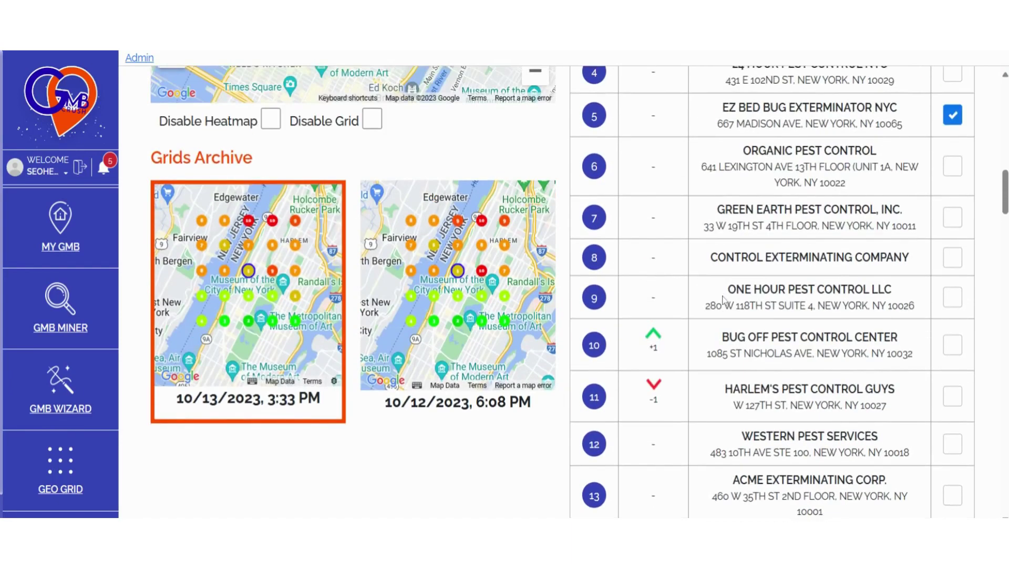
scroll(578, 292, "up", 3)
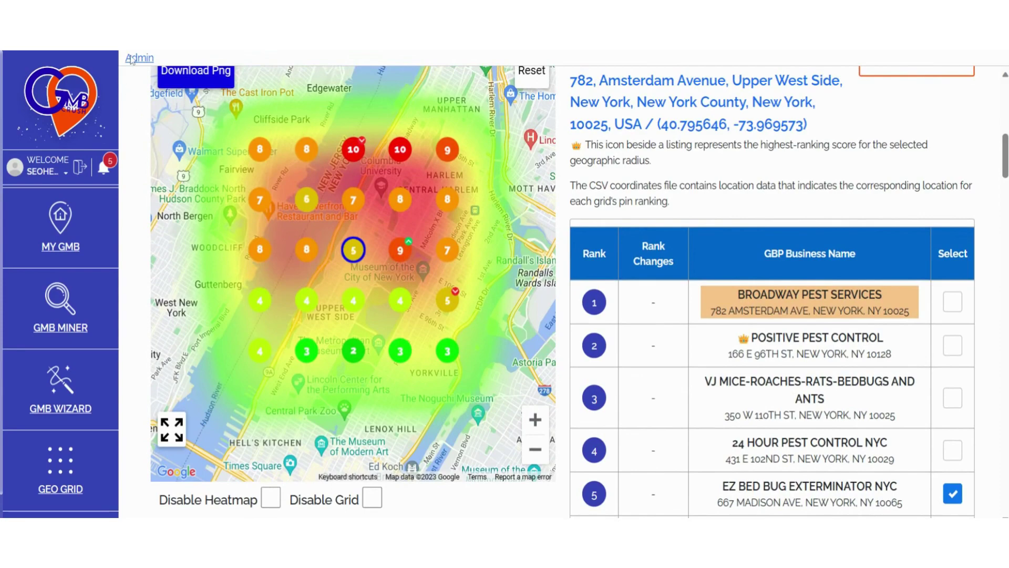
scroll(131, 60, "up", 5)
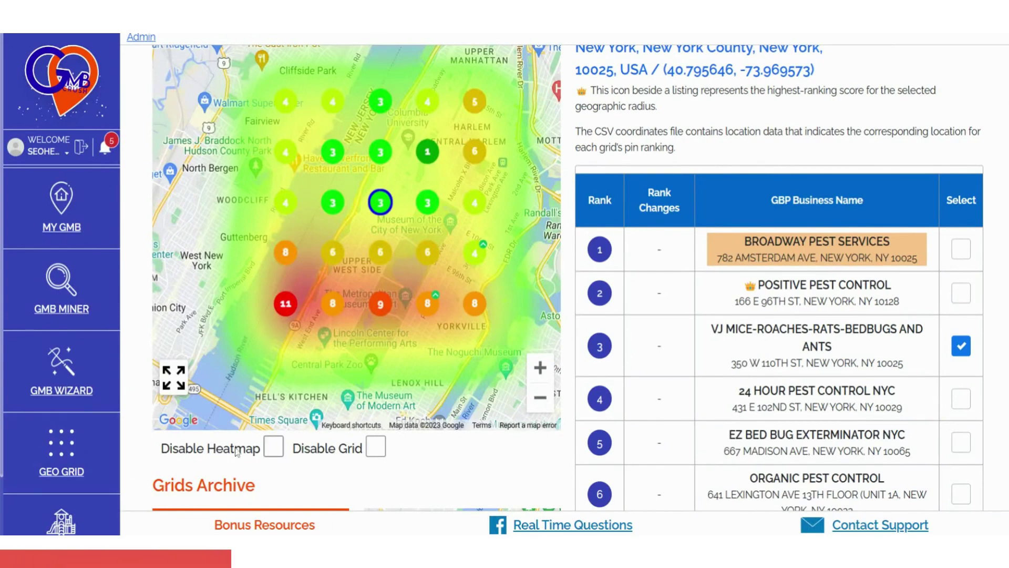
left_click(274, 448)
left_click(273, 448)
left_click(375, 447)
left_click(375, 448)
- Scroll past the Grids Archive down to the GMB Insights averages table
scroll(132, 403, "down", 2)
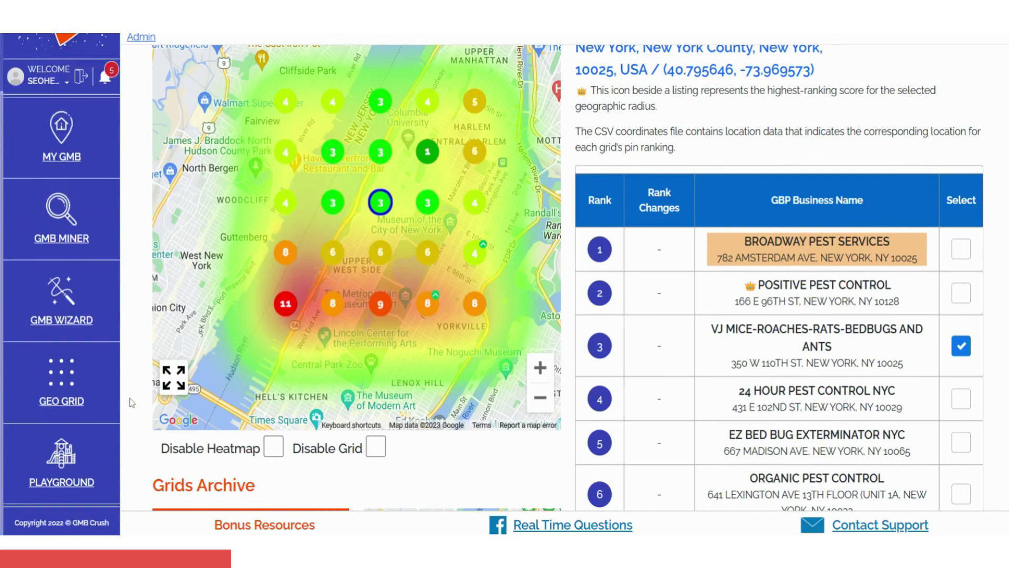
scroll(268, 487, "down", 1)
scroll(268, 487, "down", 5)
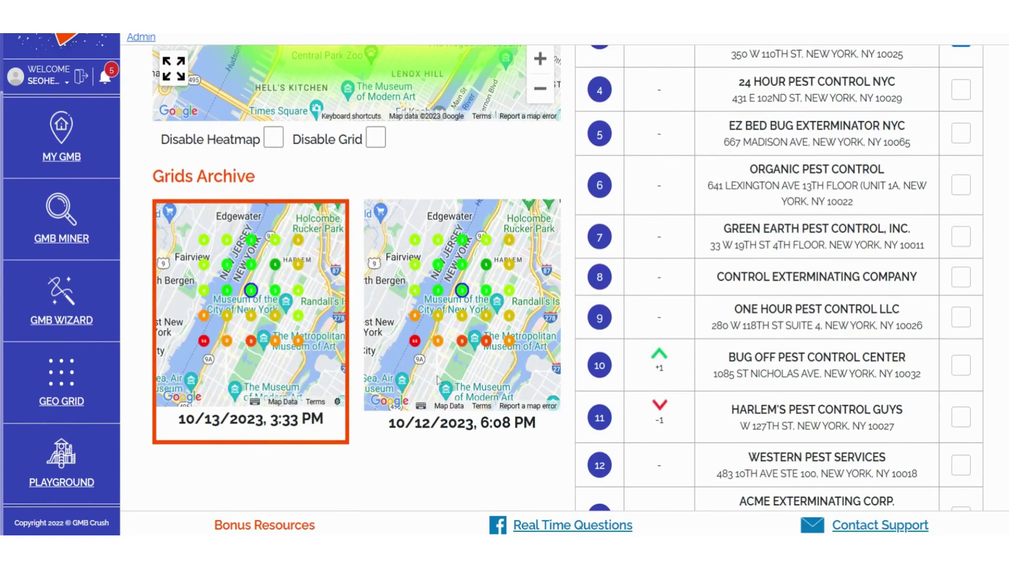
scroll(395, 451, "down", 3)
scroll(393, 450, "down", 12)
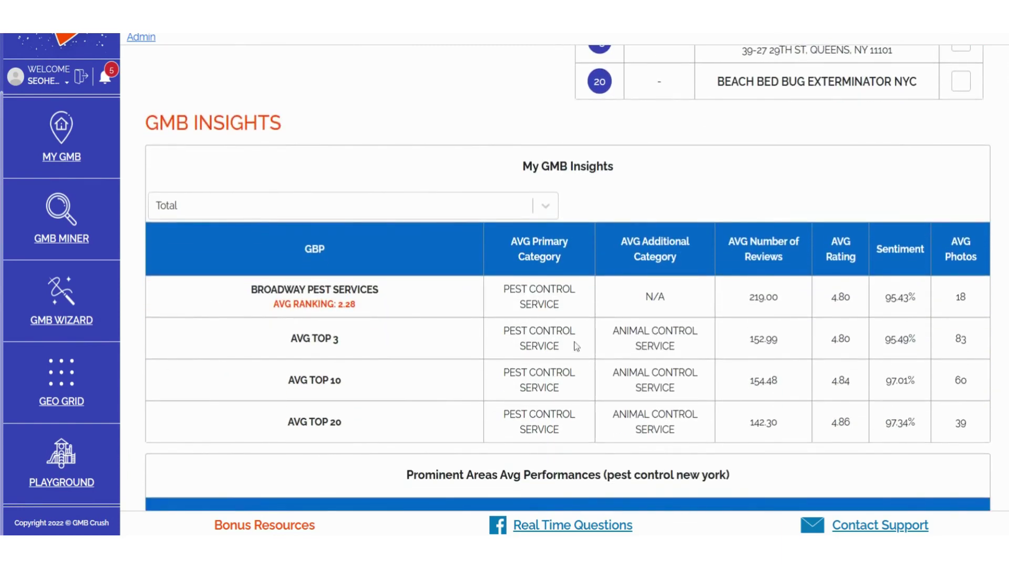
left_click(435, 216)
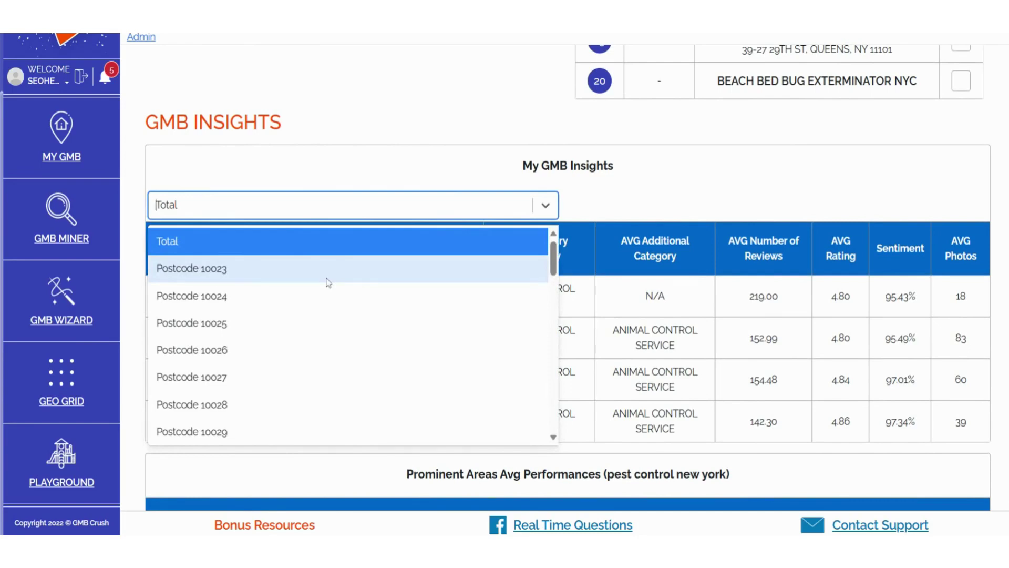
scroll(328, 282, "down", 4)
scroll(328, 266, "down", 3)
scroll(328, 267, "down", 3)
scroll(328, 266, "down", 4)
scroll(329, 268, "down", 5)
scroll(328, 268, "down", 5)
scroll(328, 268, "down", 2)
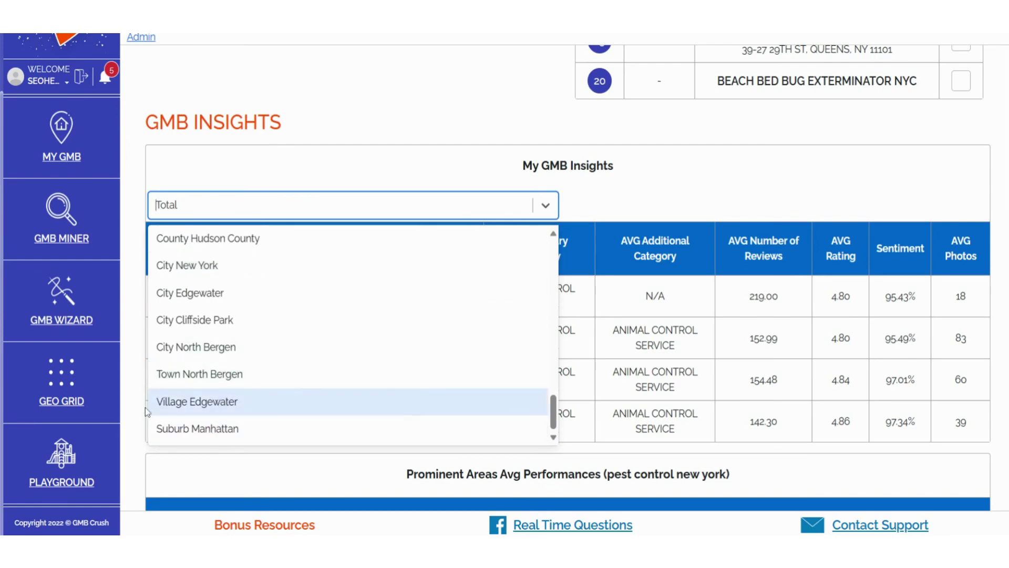
left_click(128, 409)
scroll(141, 433, "down", 4)
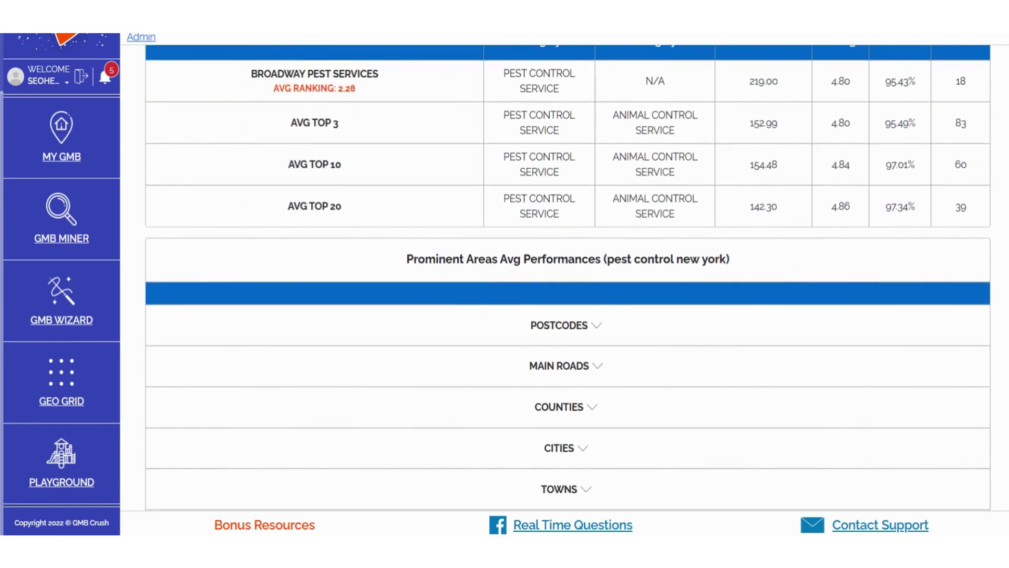
- Expand and scroll through the POSTCODES and COUNTIES average performance tables
left_click_drag(406, 259, 730, 259)
left_click(337, 268)
scroll(334, 268, "down", 3)
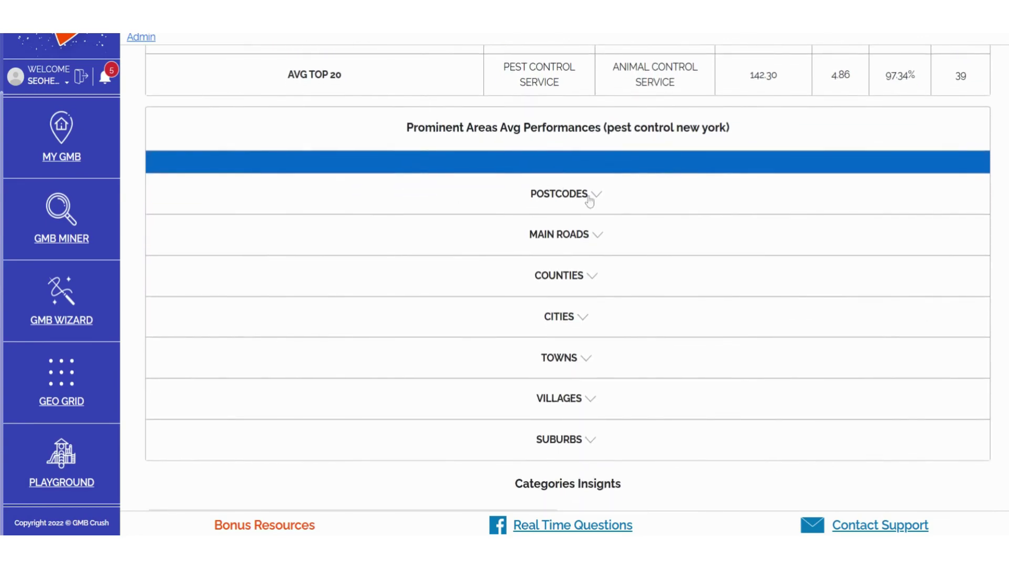
left_click(590, 200)
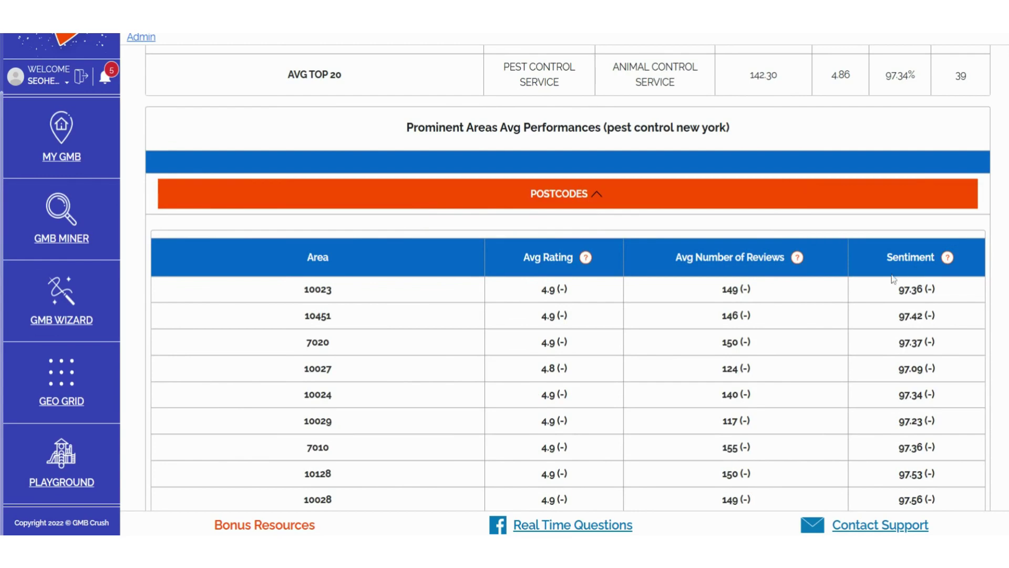
scroll(894, 279, "down", 3)
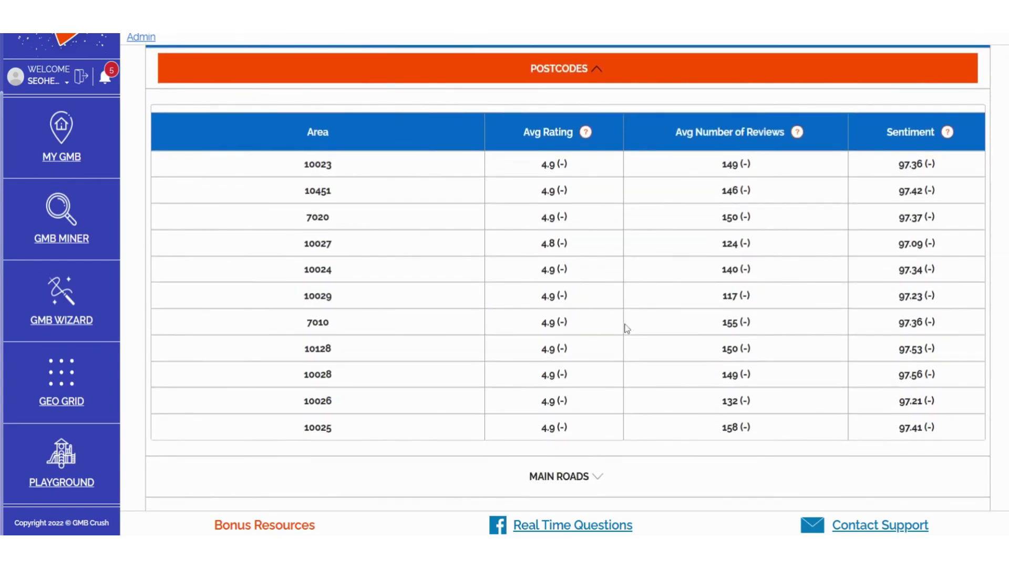
scroll(627, 328, "down", 5)
left_click(579, 312)
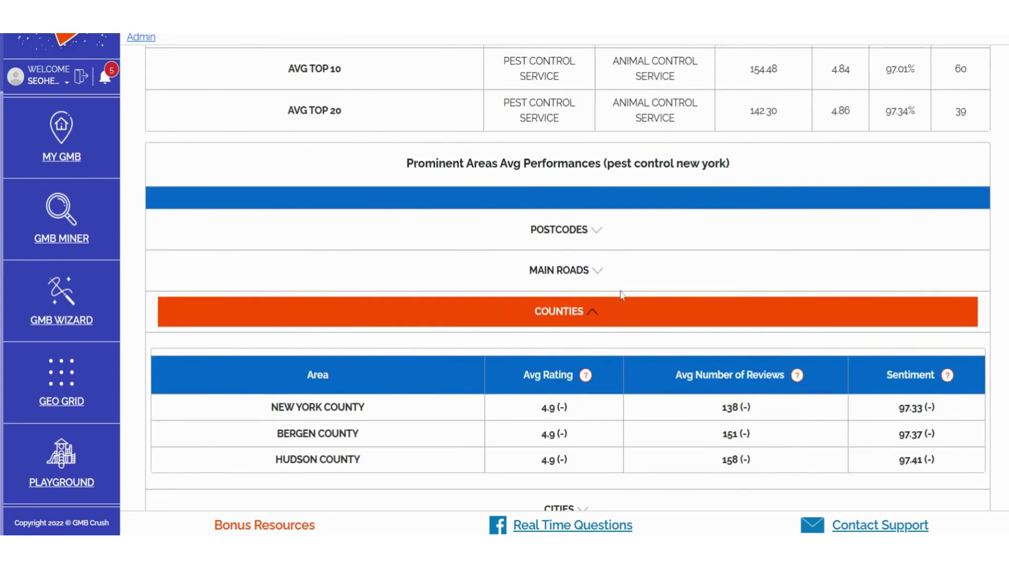
scroll(623, 296, "down", 2)
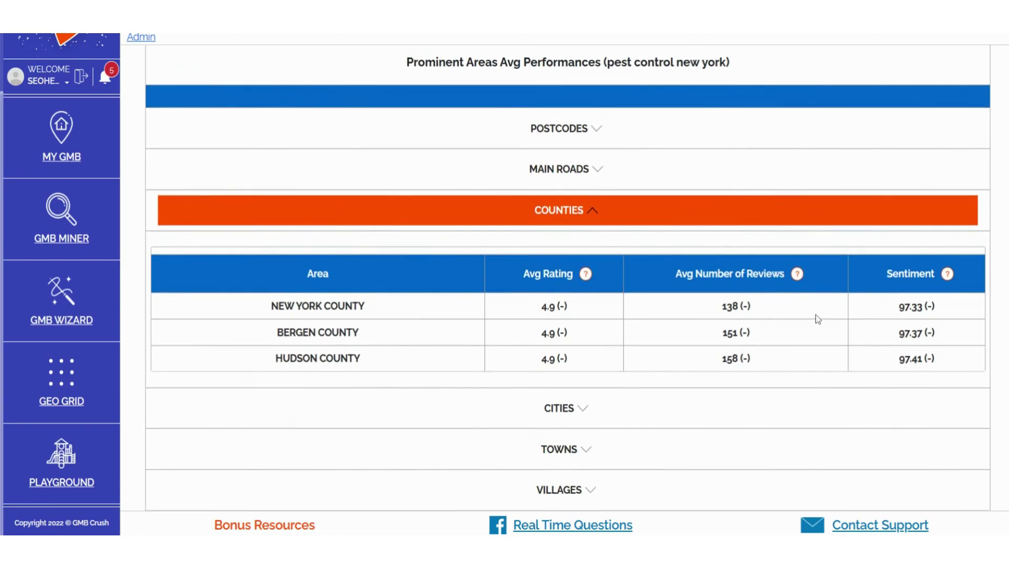
- Expand and scroll through the MAIN ROADS, TOWNS and CITIES performance tables
left_click(584, 180)
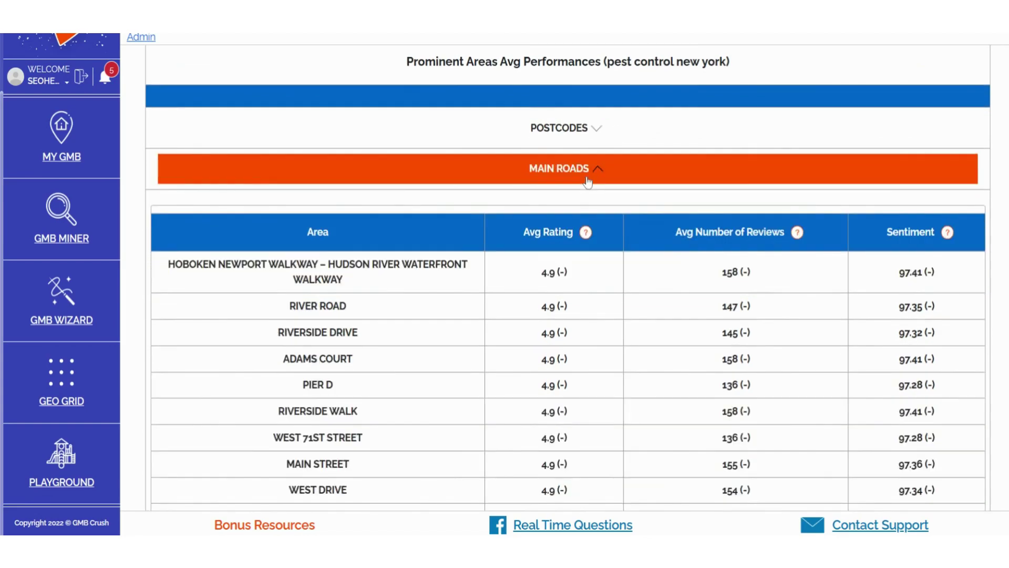
scroll(611, 312, "down", 11)
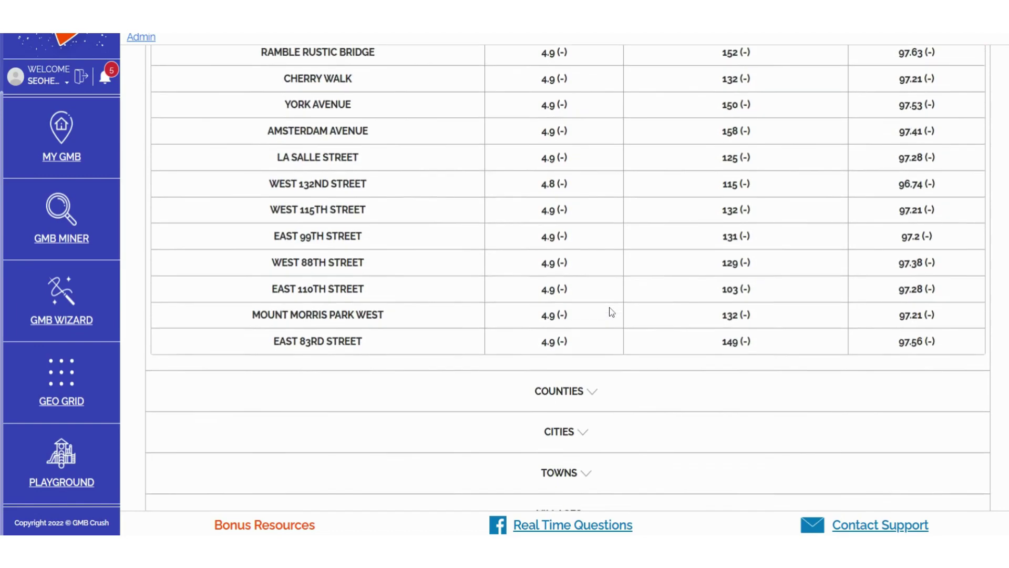
scroll(568, 284, "down", 2)
left_click(586, 292)
scroll(613, 300, "down", 2)
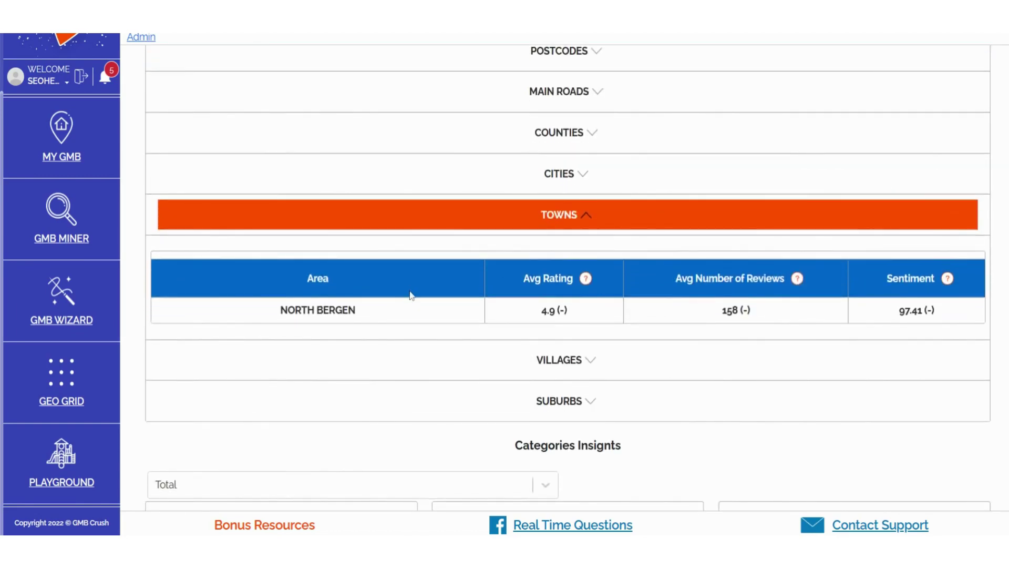
left_click(579, 175)
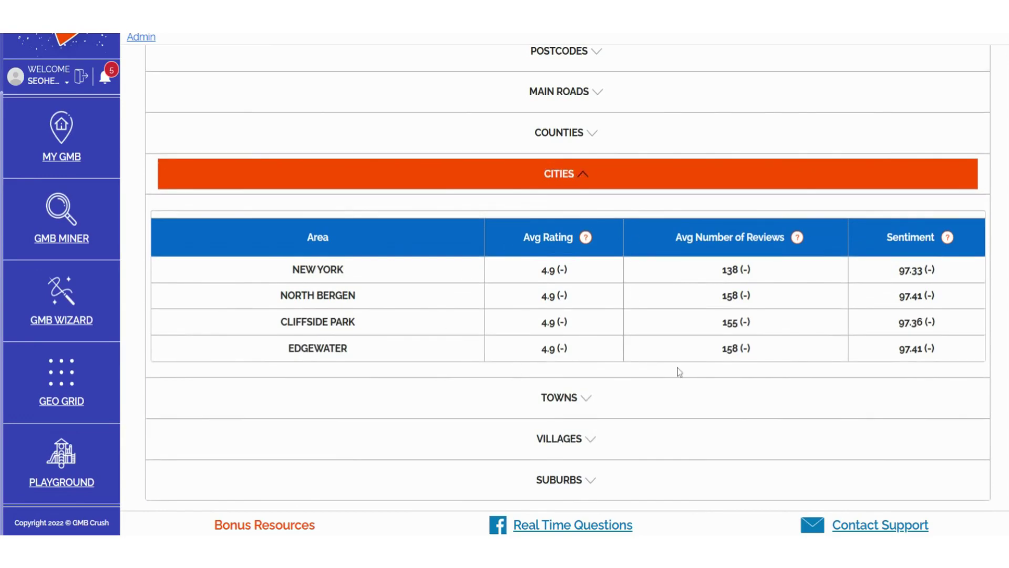
scroll(680, 372, "down", 5)
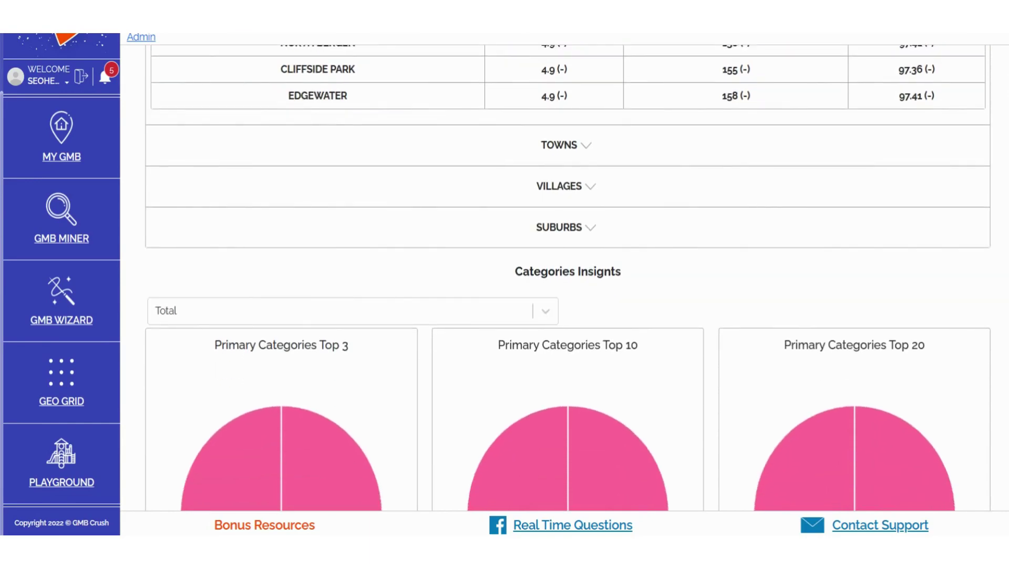
triple_click(568, 271)
left_click(389, 265)
scroll(389, 265, "down", 3)
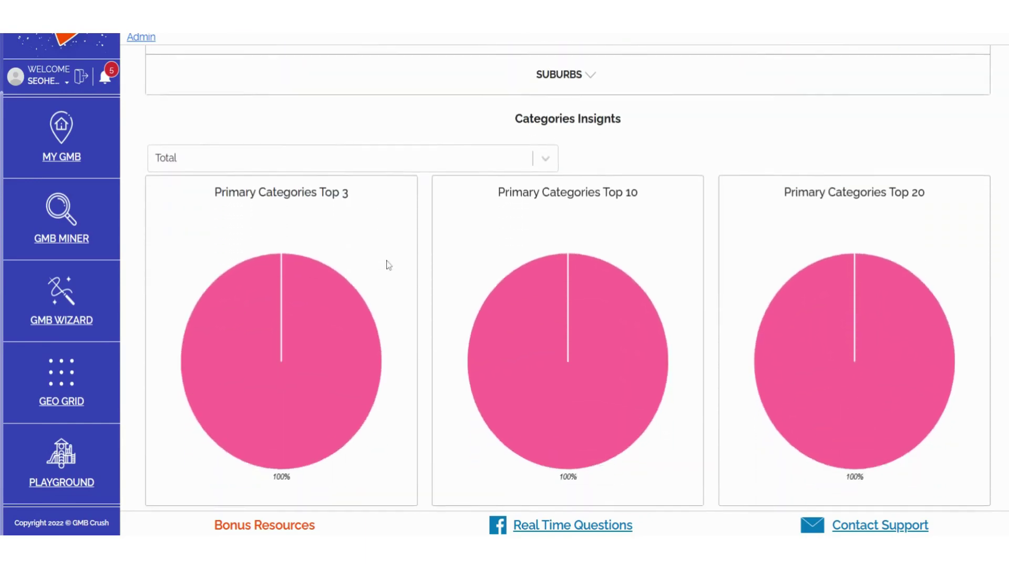
mouse_move(597, 271)
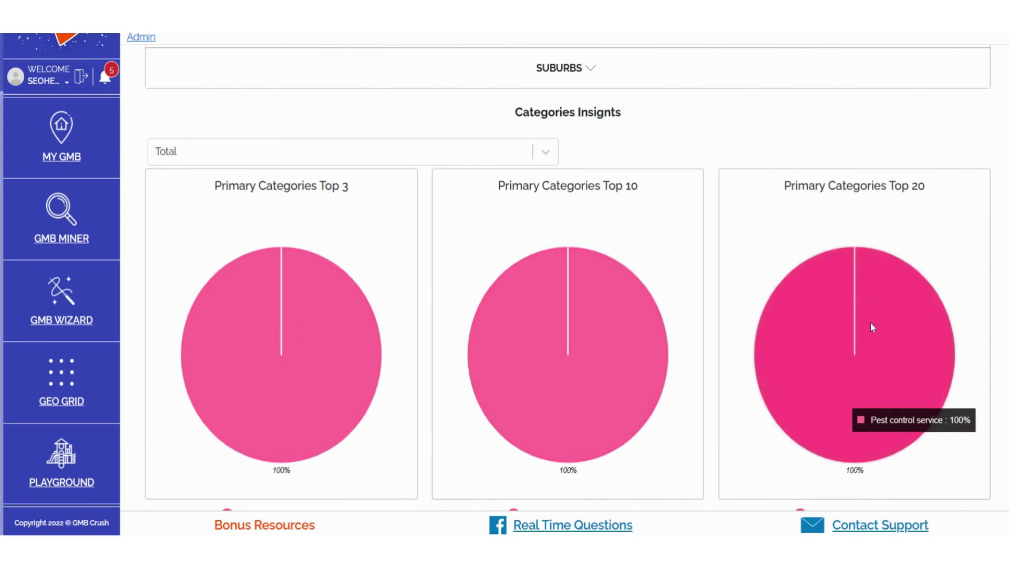
left_click(479, 154)
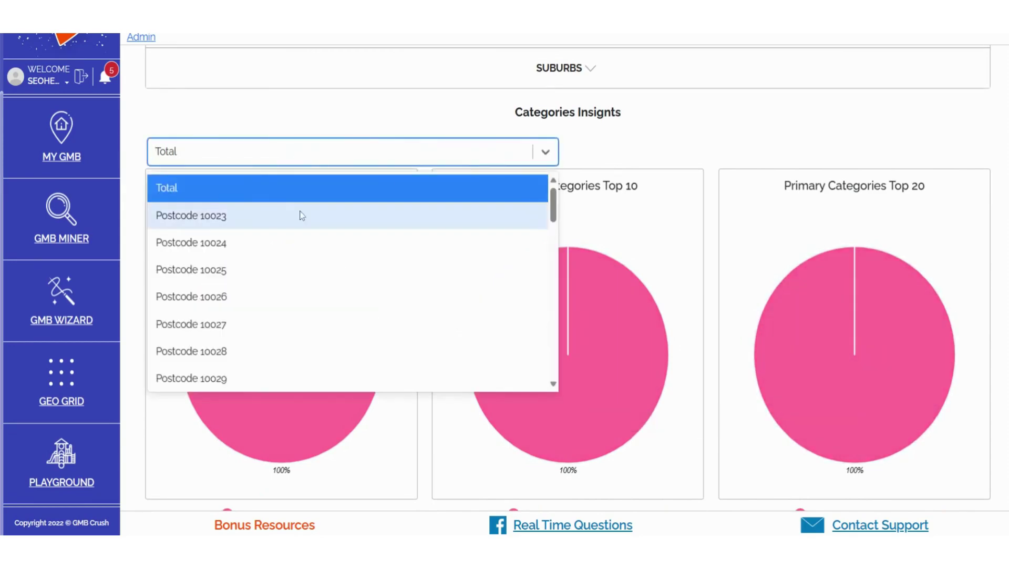
scroll(300, 308, "down", 1)
scroll(300, 308, "down", 7)
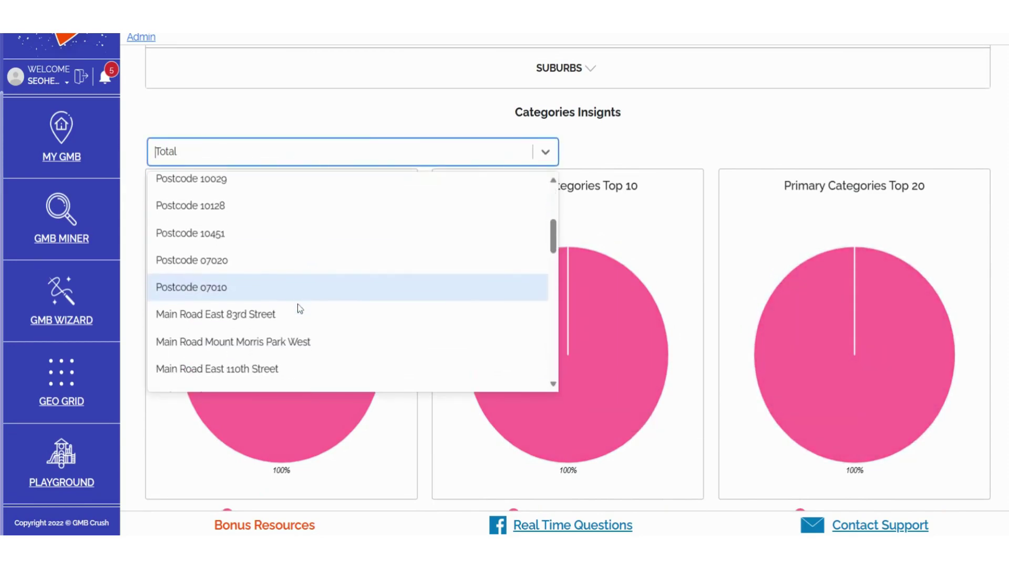
scroll(300, 284, "down", 8)
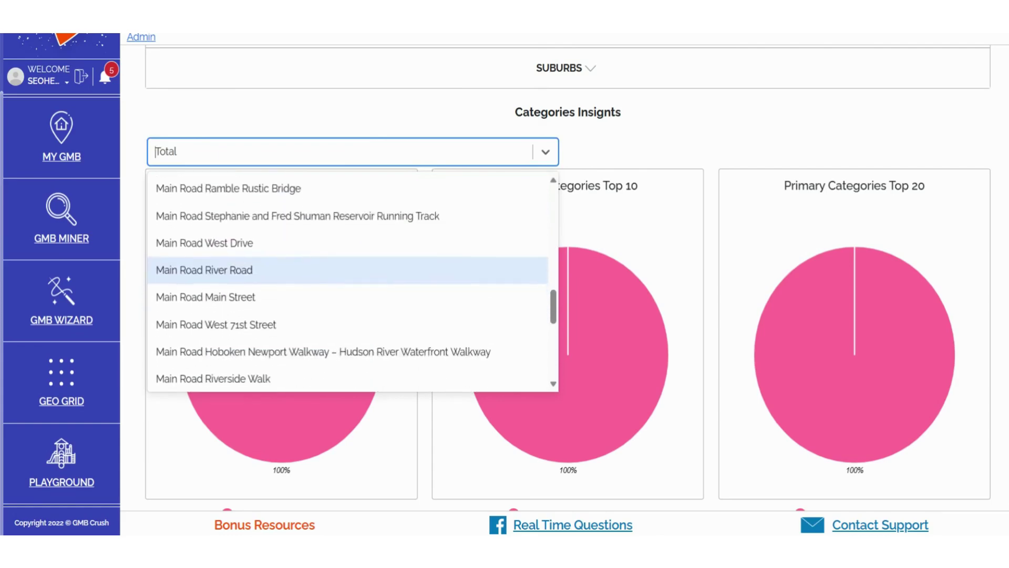
scroll(300, 284, "down", 4)
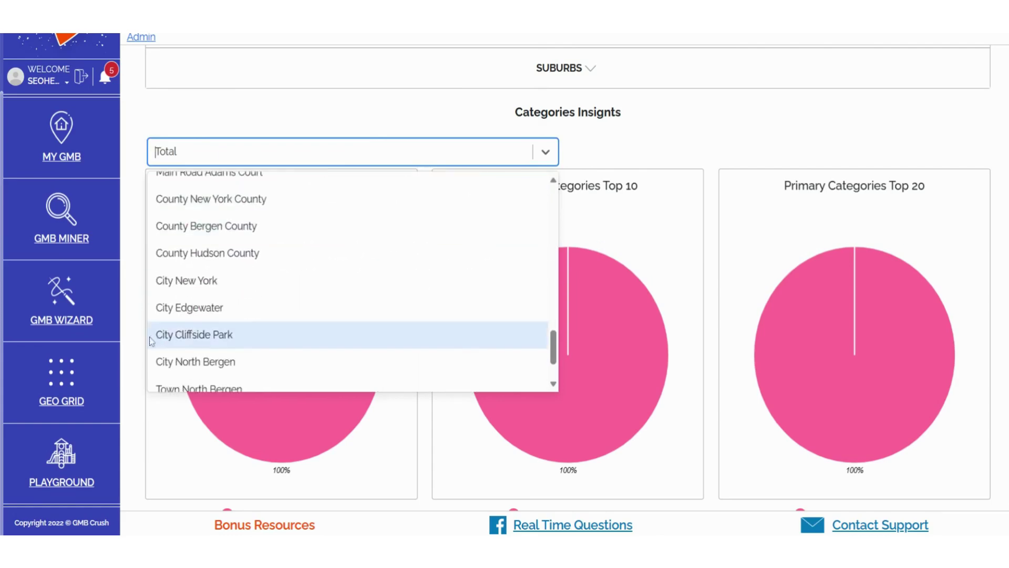
left_click(138, 362)
scroll(241, 376, "down", 7)
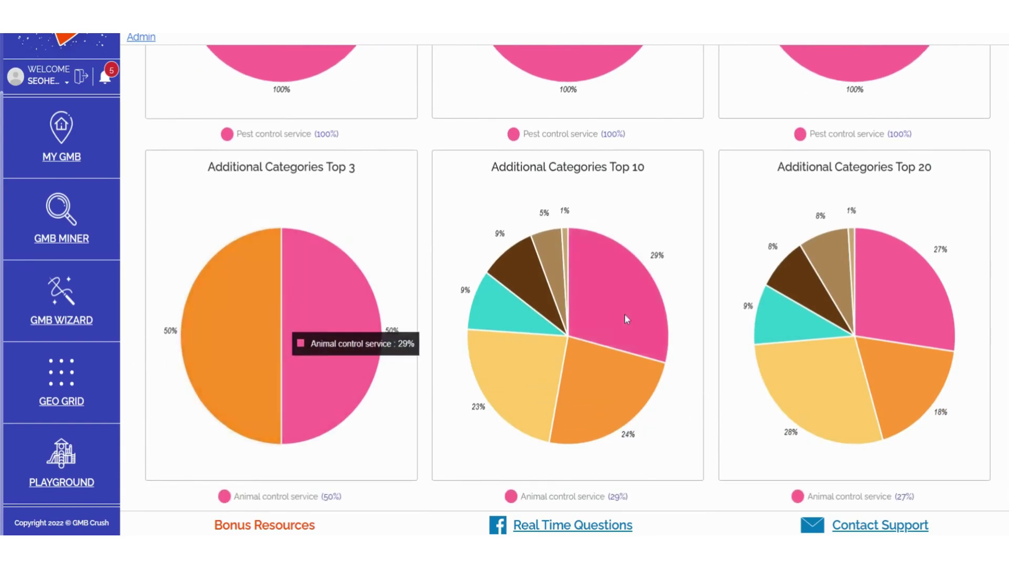
mouse_move(586, 232)
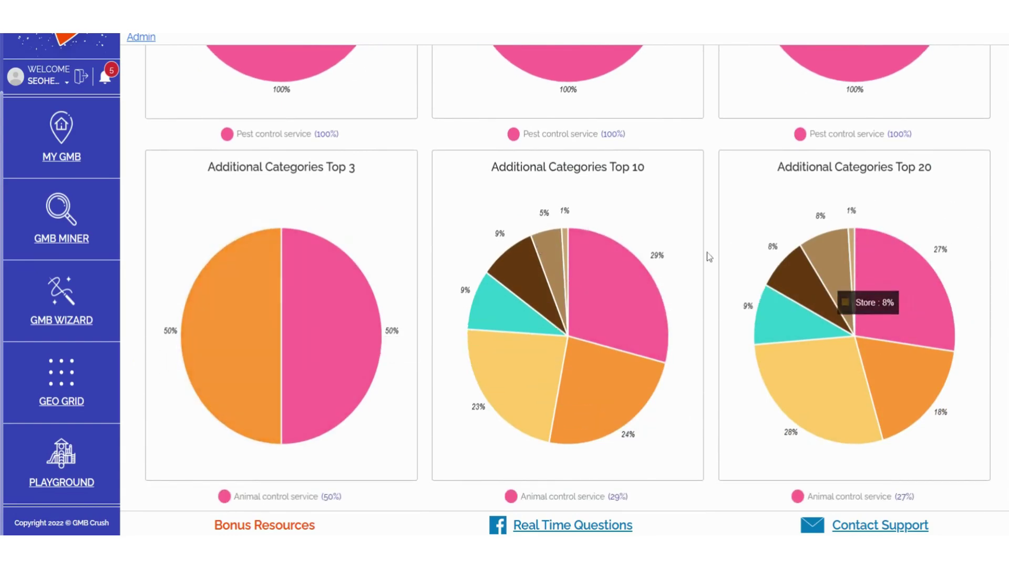
triple_click(568, 167)
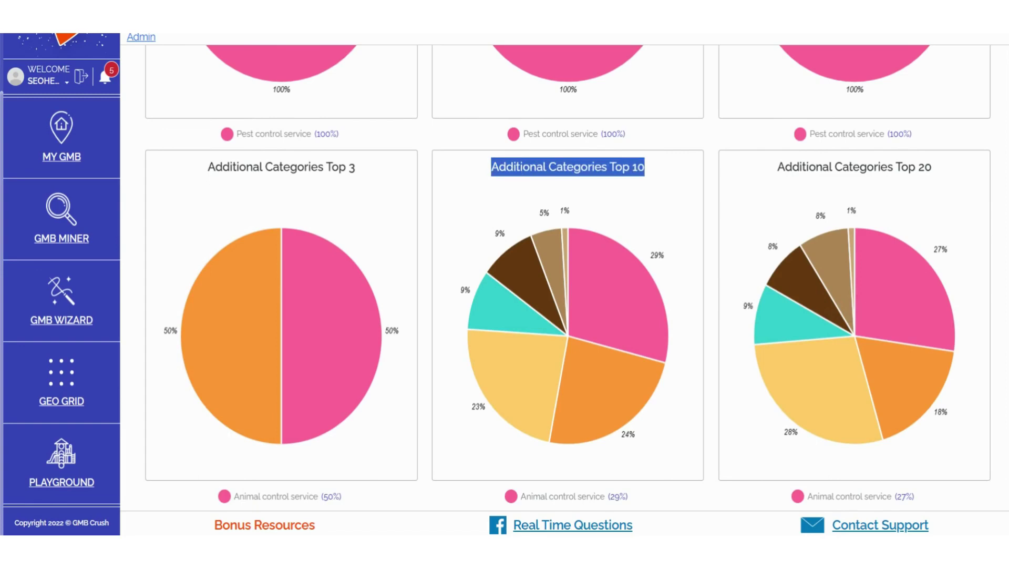
triple_click(854, 167)
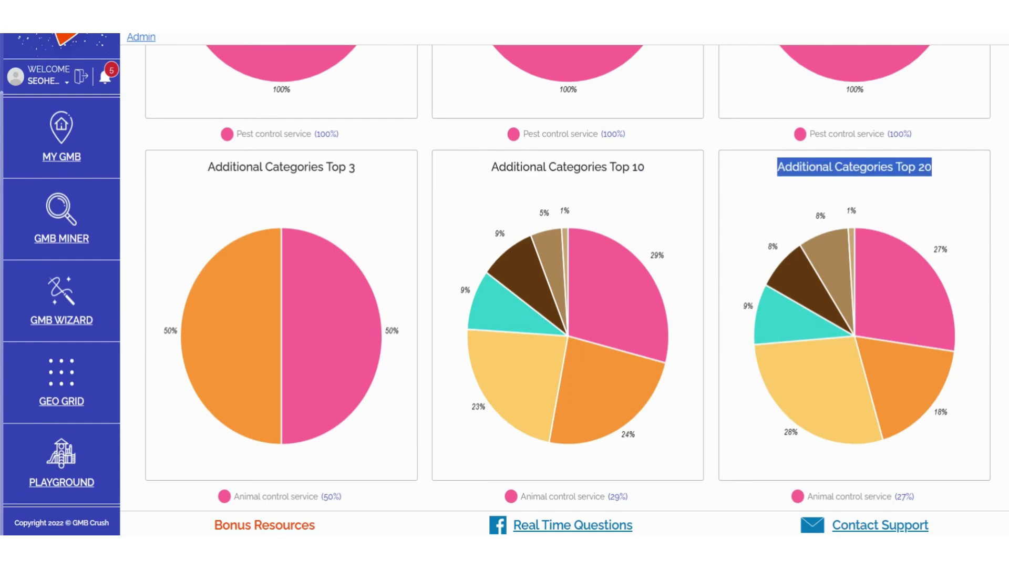
scroll(719, 225, "down", 1)
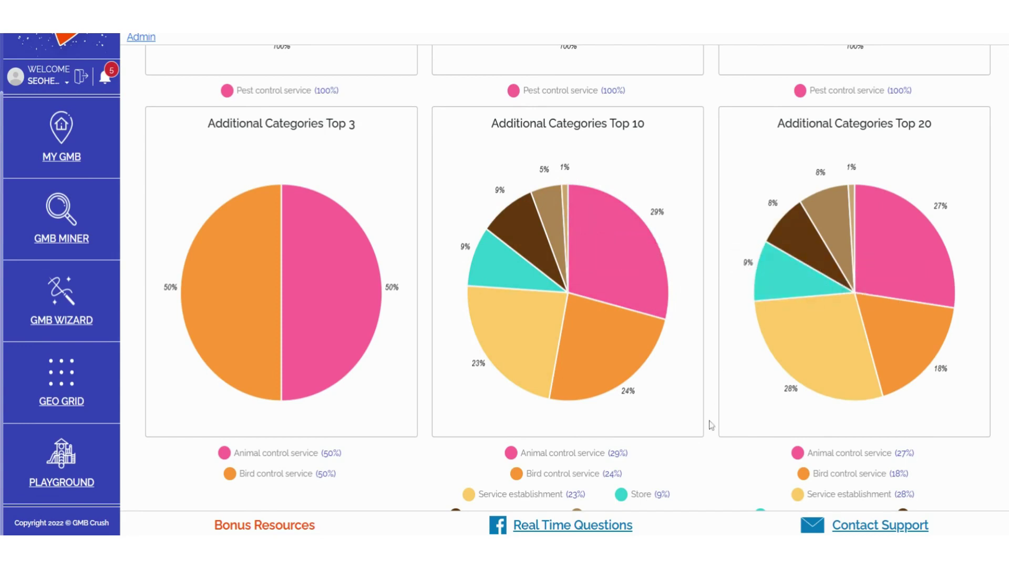
scroll(711, 425, "down", 1)
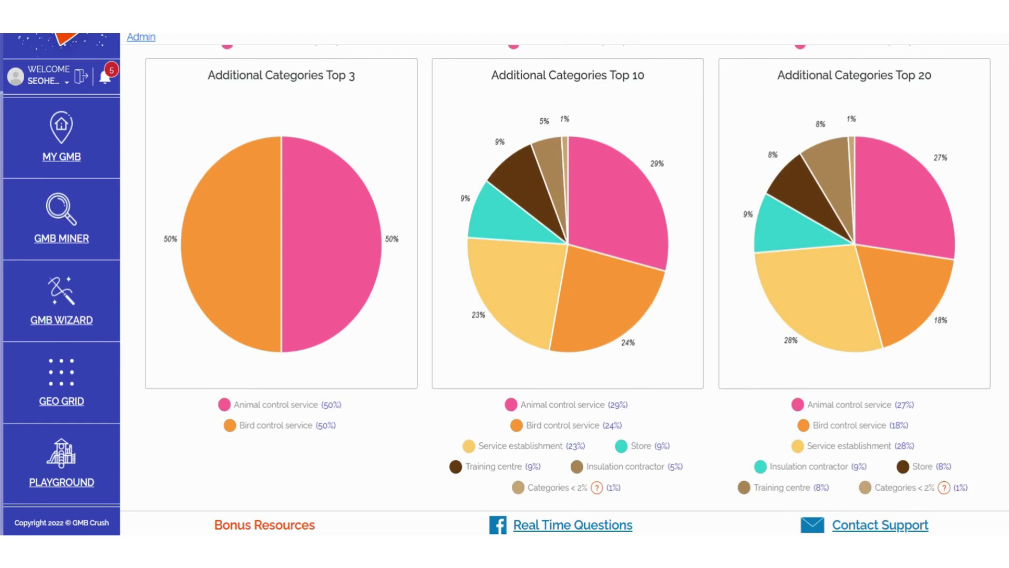
scroll(568, 275, "up", 1)
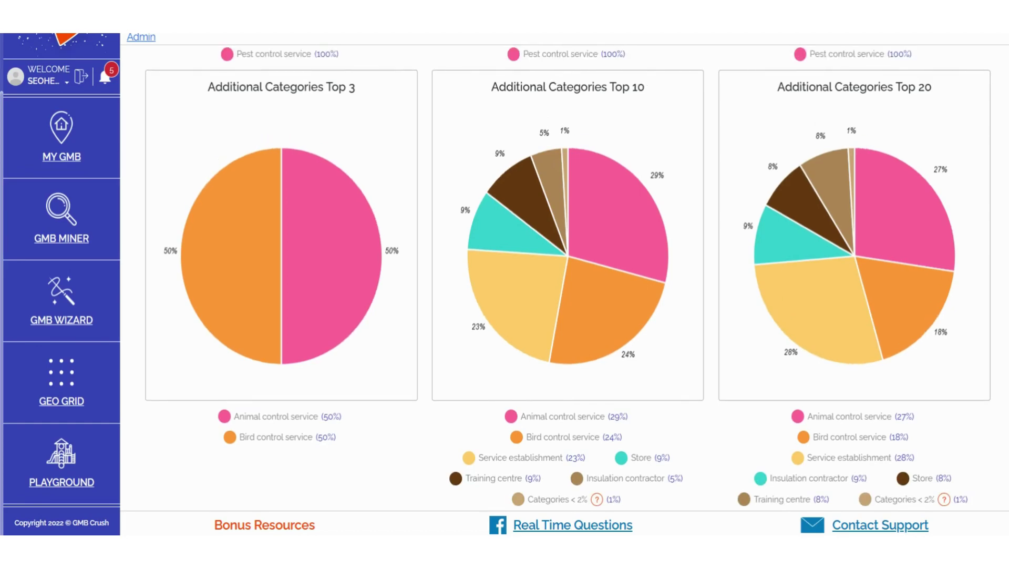
scroll(568, 275, "up", 5)
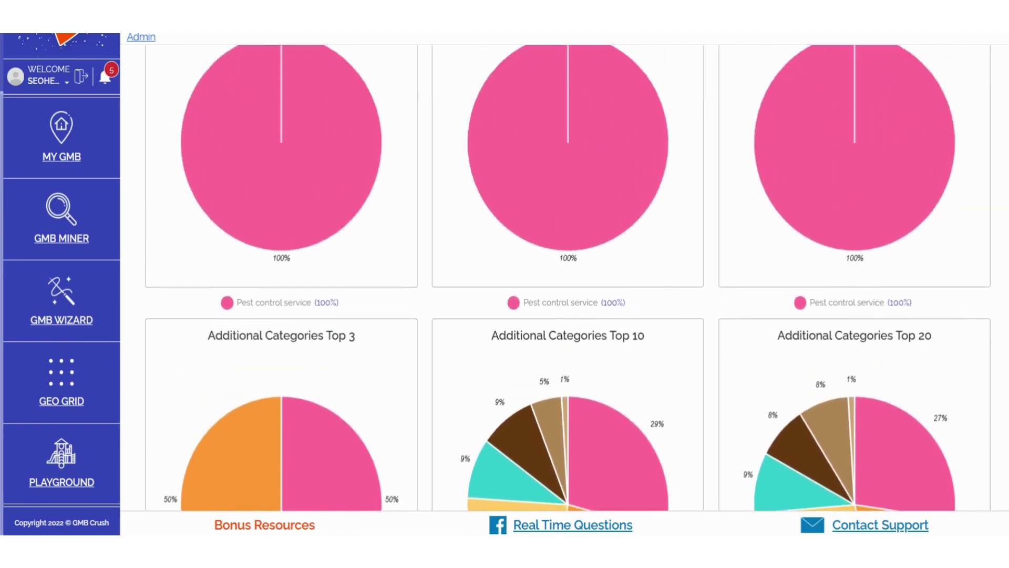
scroll(350, 315, "up", 3)
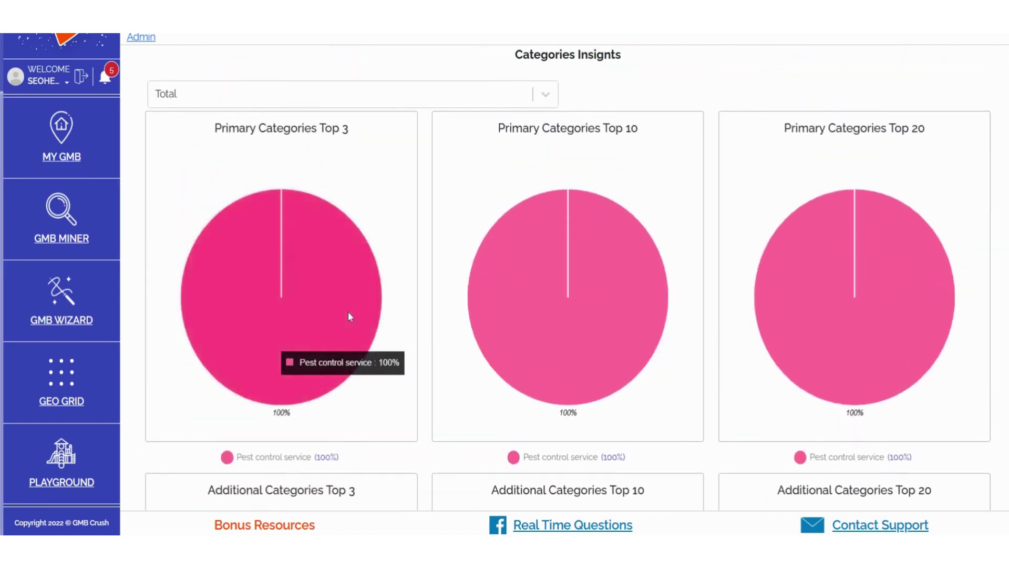
scroll(744, 379, "down", 1)
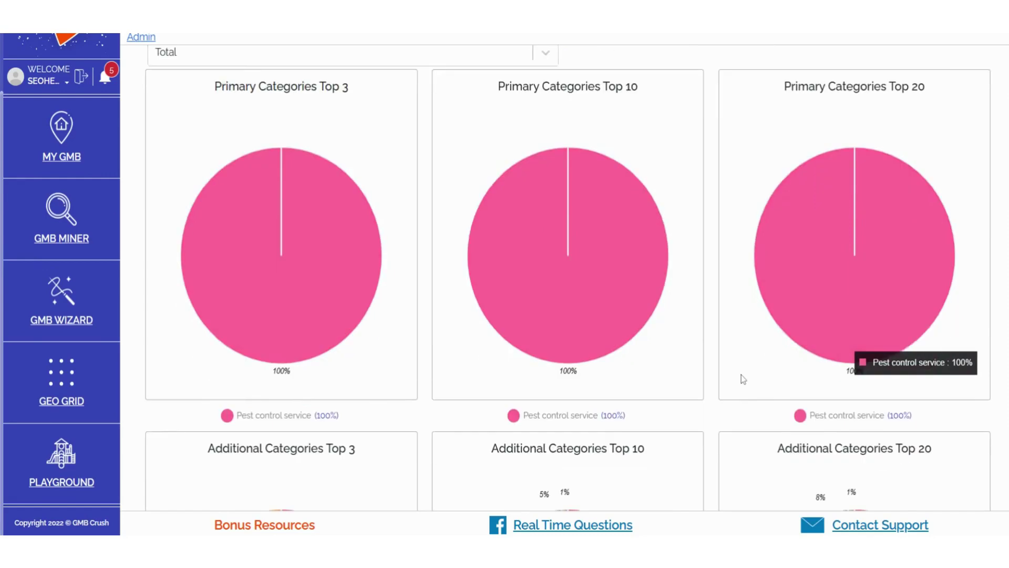
scroll(743, 379, "down", 9)
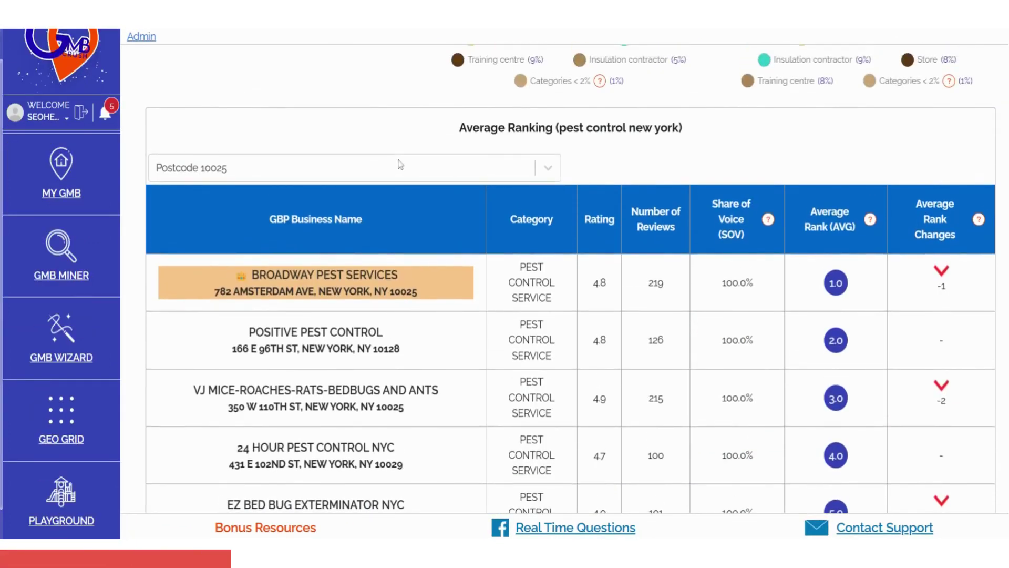
- Filter the Average Ranking table to Postcode 10451, then to Postcode 10026
left_click(427, 169)
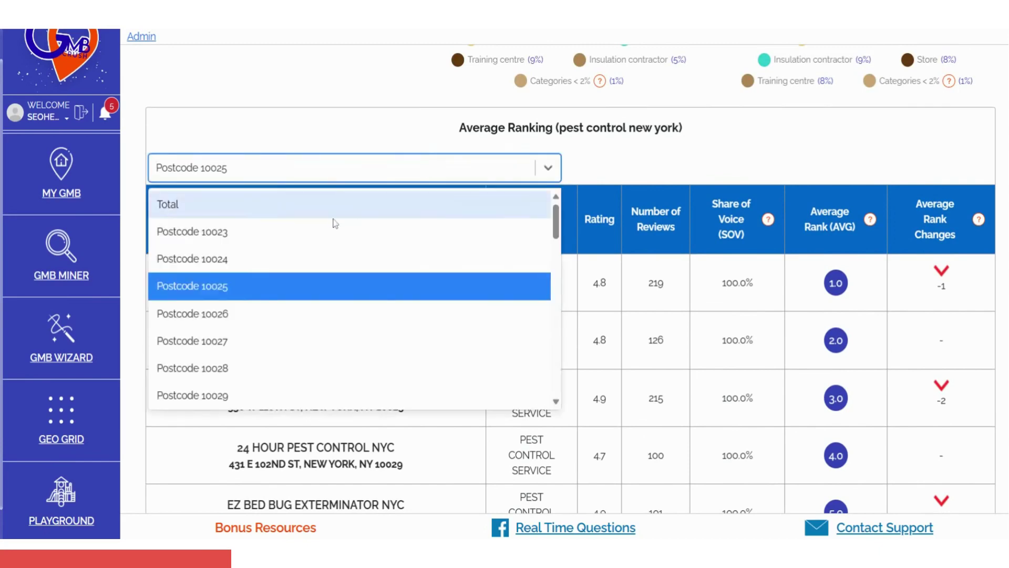
scroll(333, 221, "down", 1)
scroll(333, 225, "down", 3)
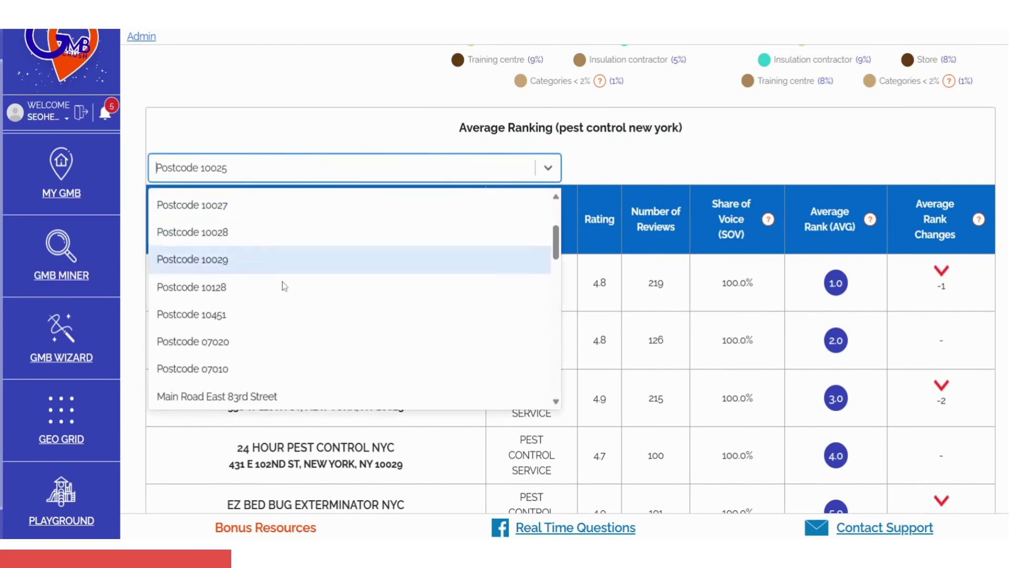
left_click(269, 317)
left_click(327, 180)
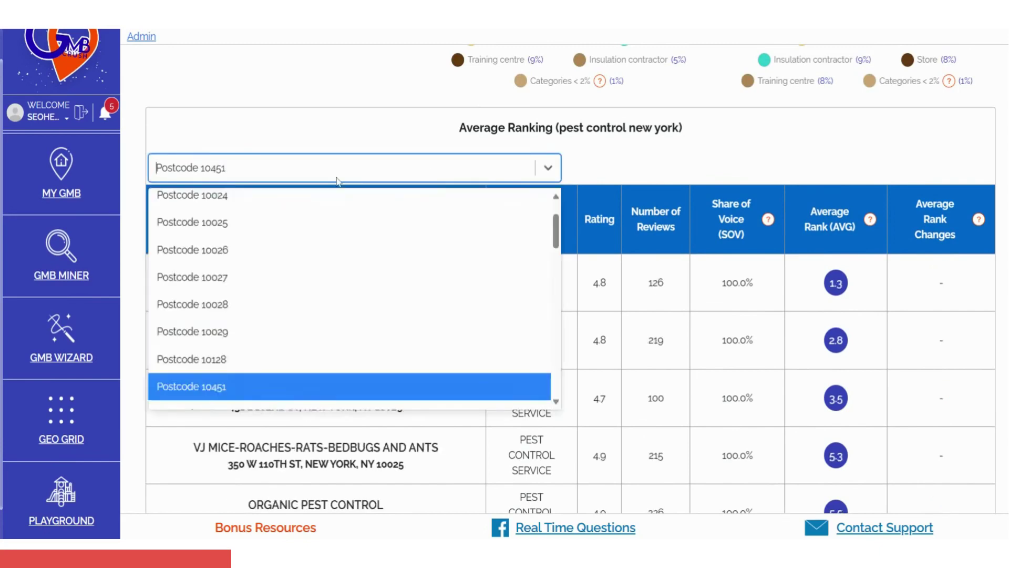
left_click(285, 259)
scroll(783, 287, "down", 3)
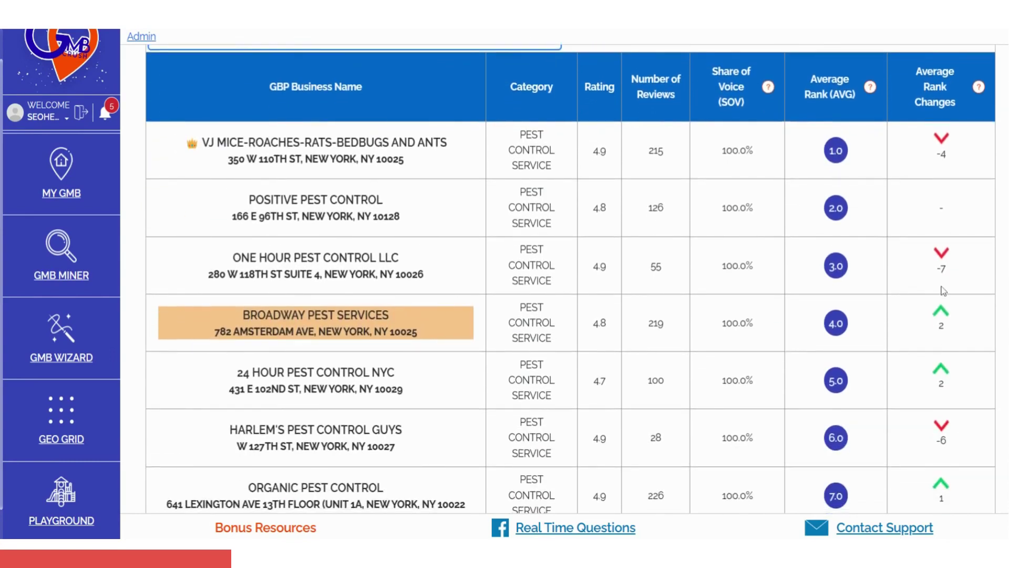
scroll(890, 246, "down", 5)
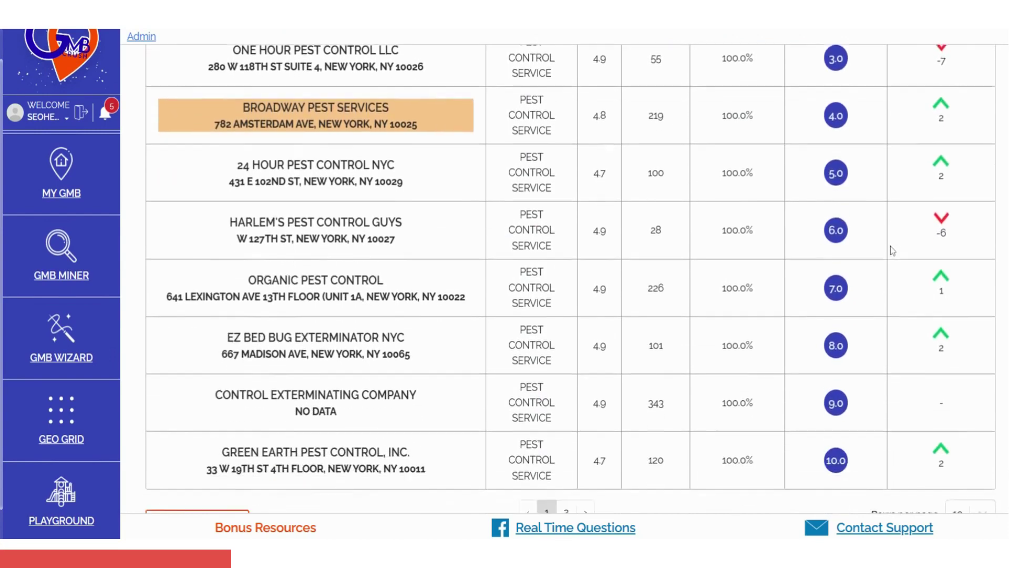
scroll(890, 246, "down", 1)
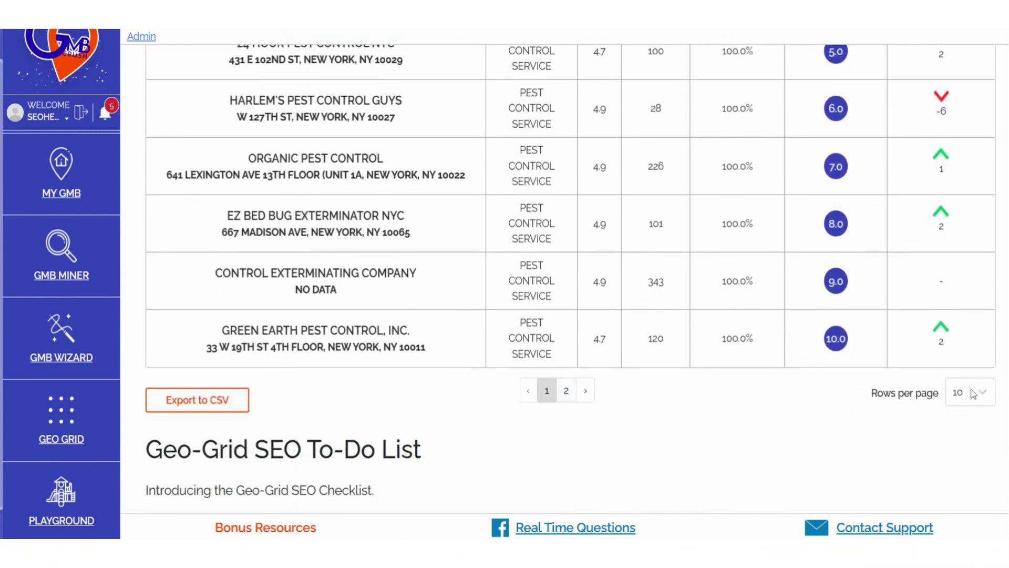
- Leave Rows per page at 10 and scroll to the To-Do List
left_click(977, 405)
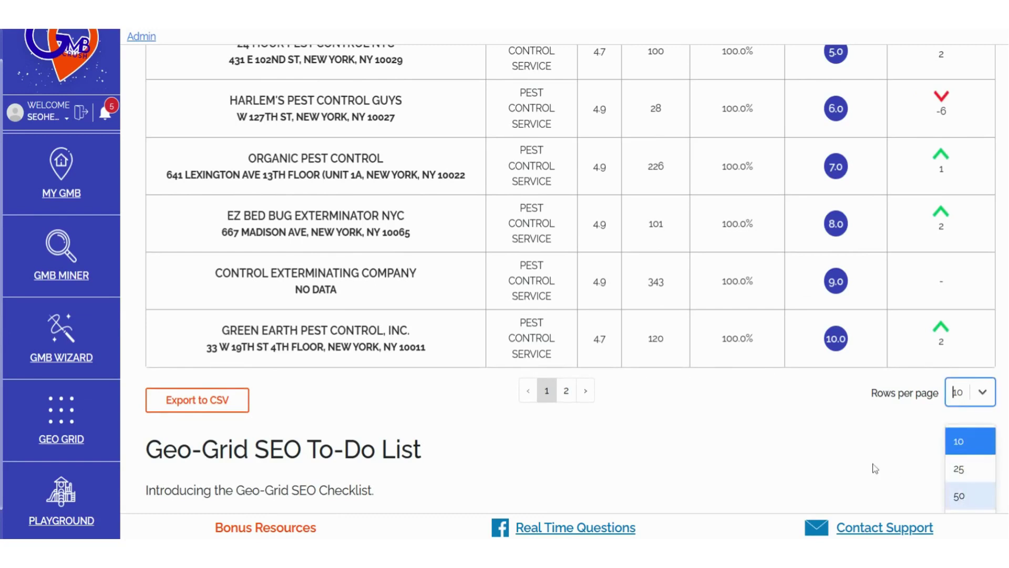
scroll(875, 467, "down", 1)
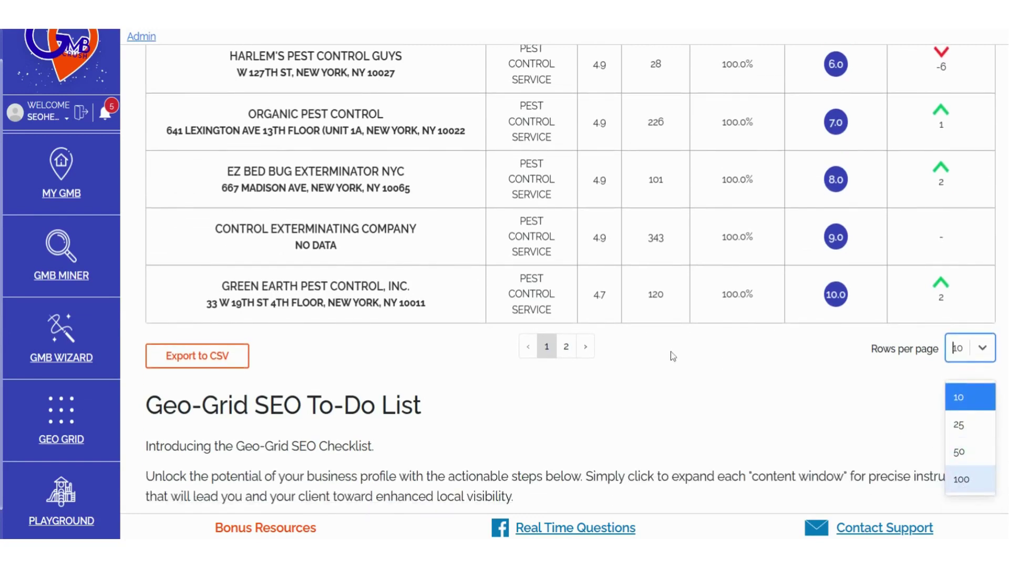
left_click(671, 351)
scroll(671, 351, "down", 3)
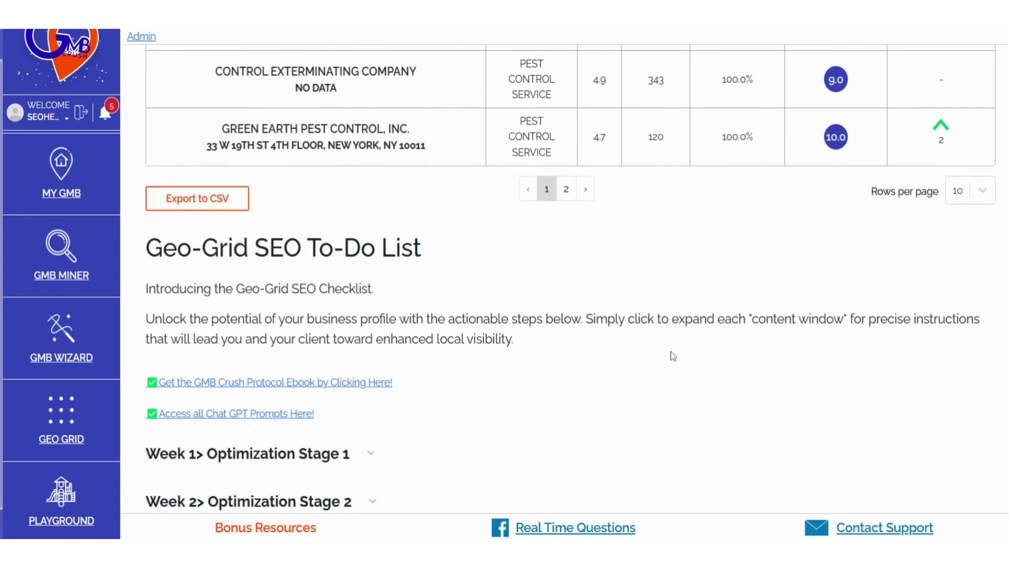
- Expand Week 1 Optimization Stage 1 and read its steps and videos down to Week 2
scroll(671, 352, "down", 1)
triple_click(280, 186)
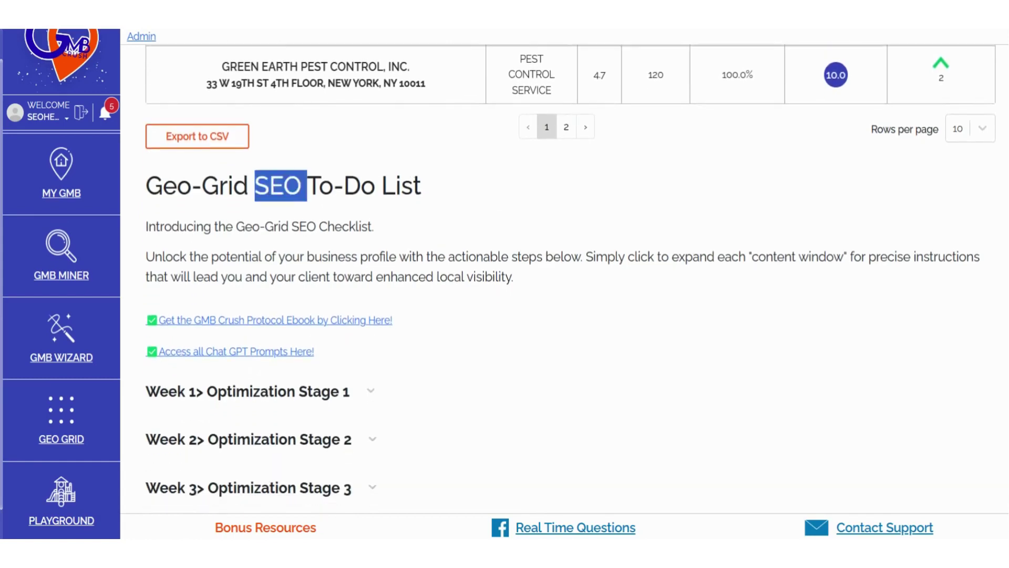
left_click(280, 186)
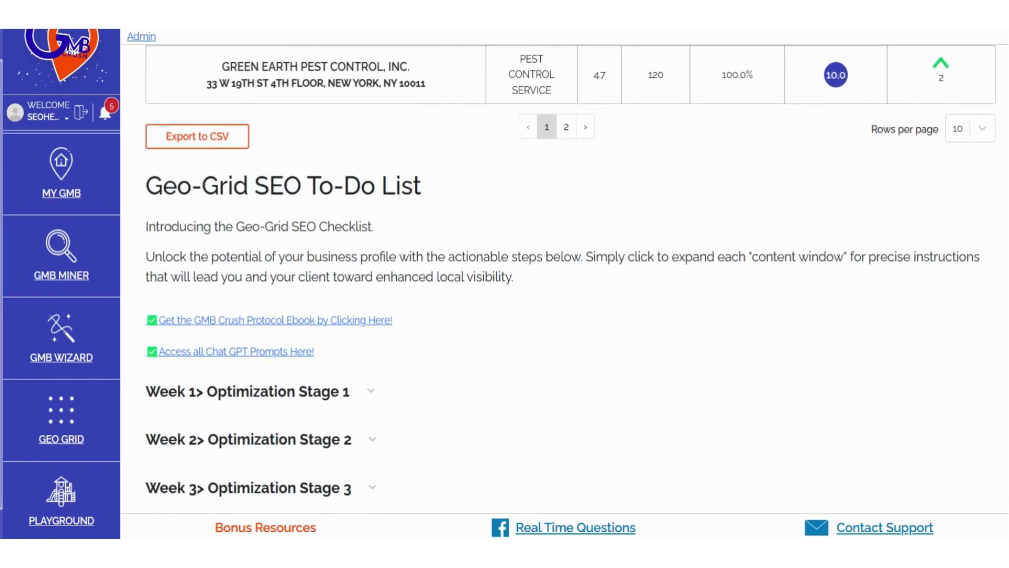
scroll(430, 353, "down", 1)
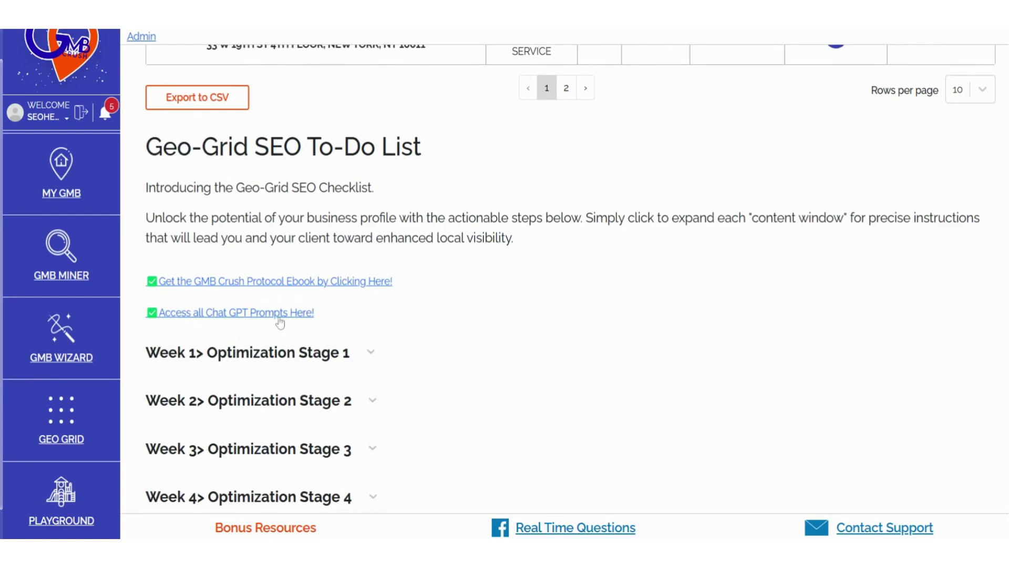
left_click(372, 353)
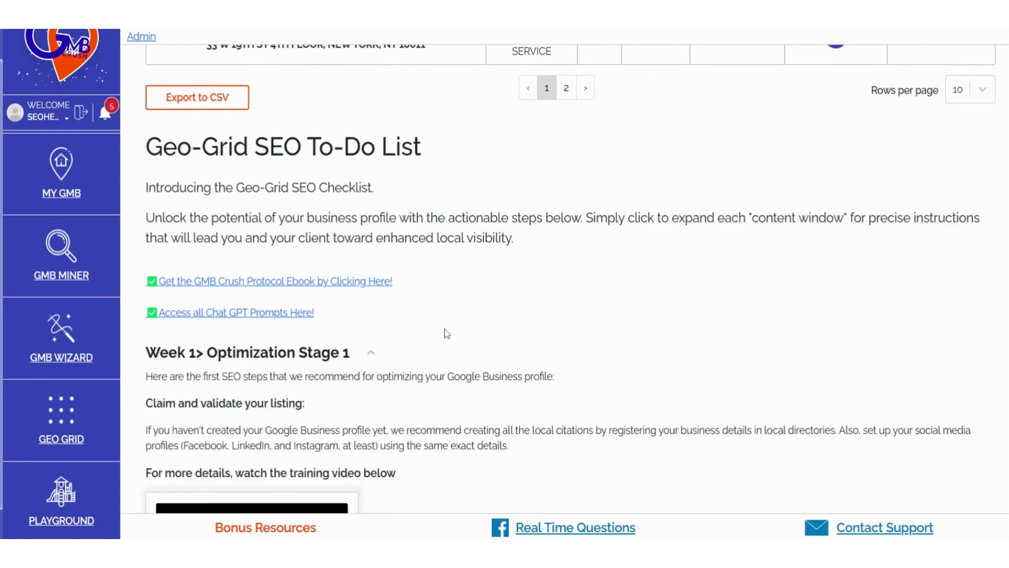
scroll(447, 334, "down", 5)
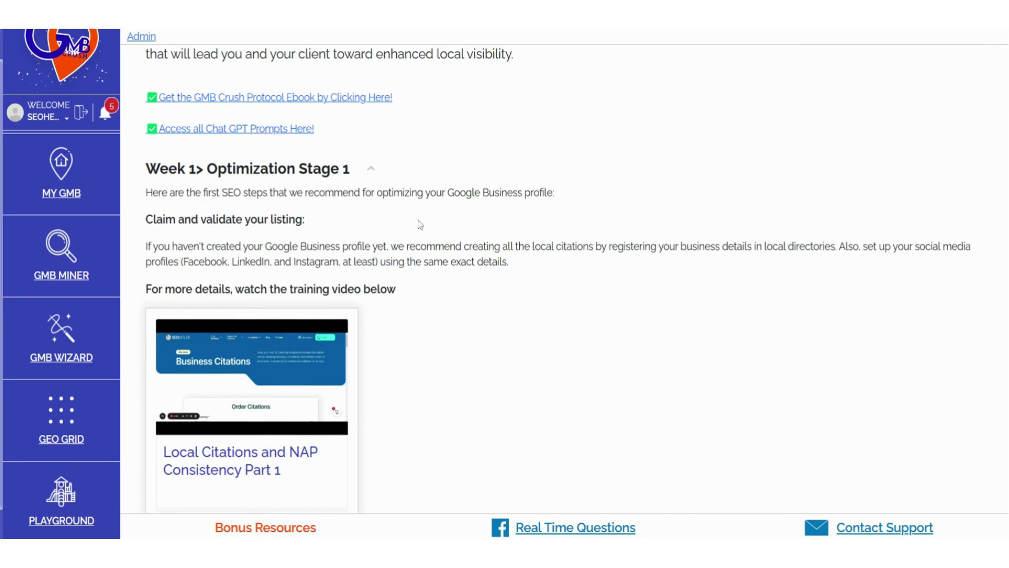
scroll(420, 225, "down", 12)
scroll(420, 225, "down", 12)
scroll(420, 224, "down", 12)
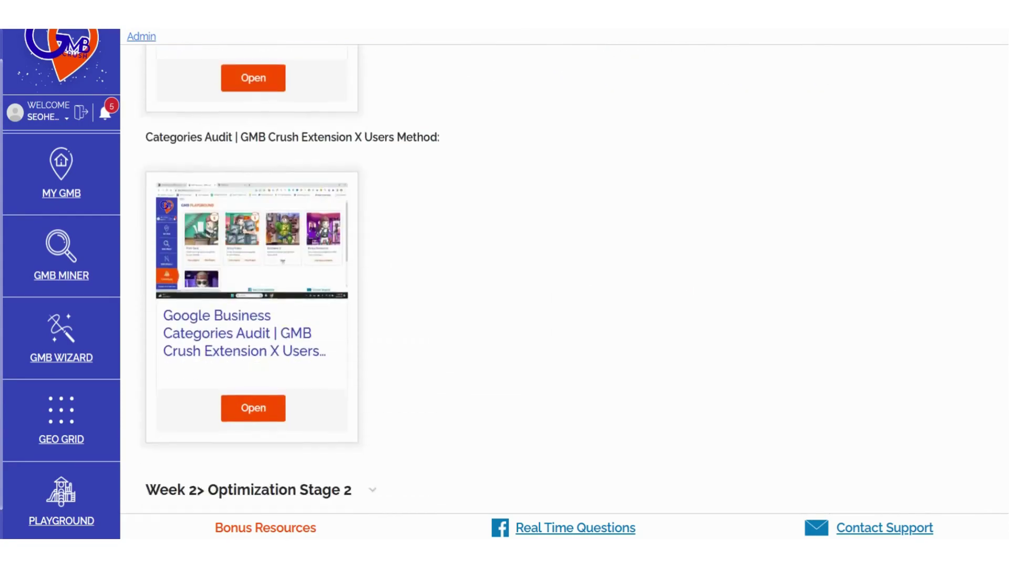
scroll(526, 284, "down", 5)
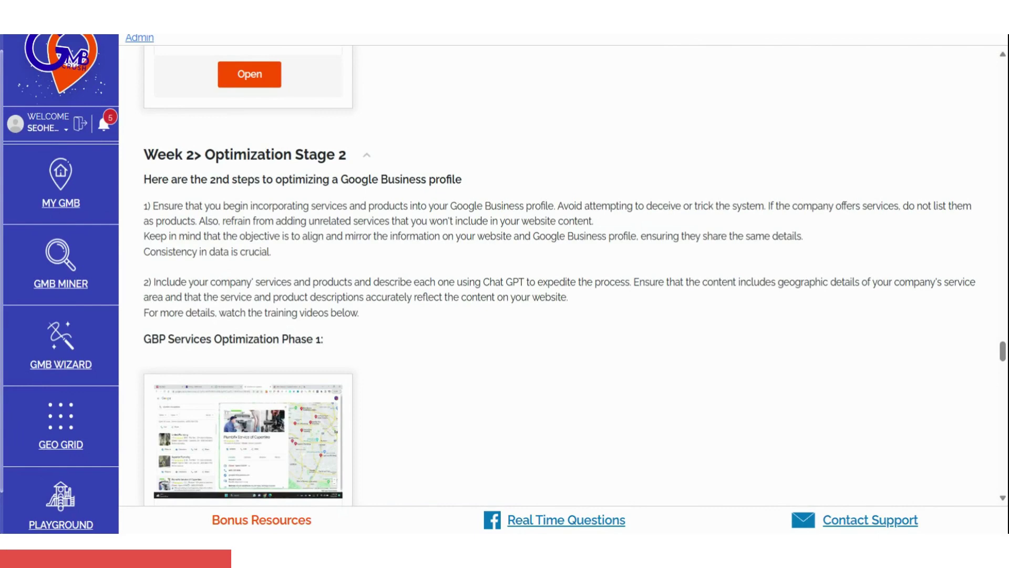
- Scroll down Week 2 to step 8 and highlight its Location Pages paragraph listing the site.com/primary-category URLs
scroll(555, 203, "down", 4)
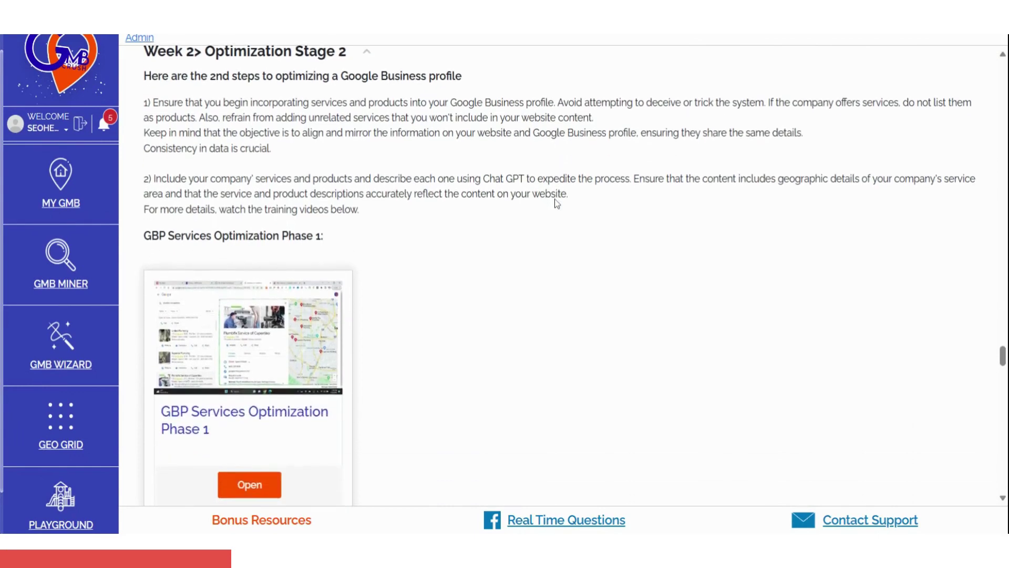
scroll(556, 263, "down", 2)
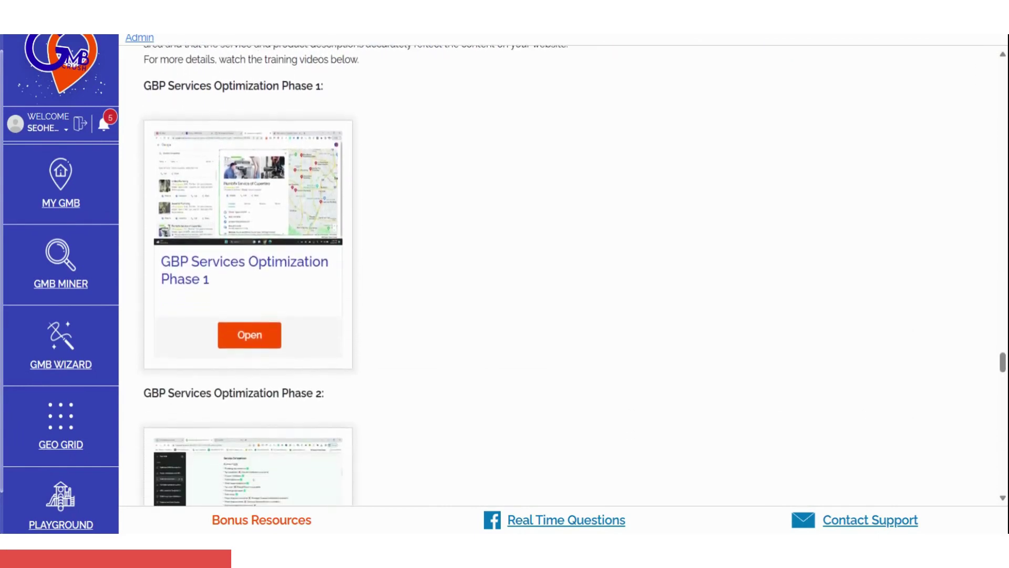
scroll(556, 263, "down", 1)
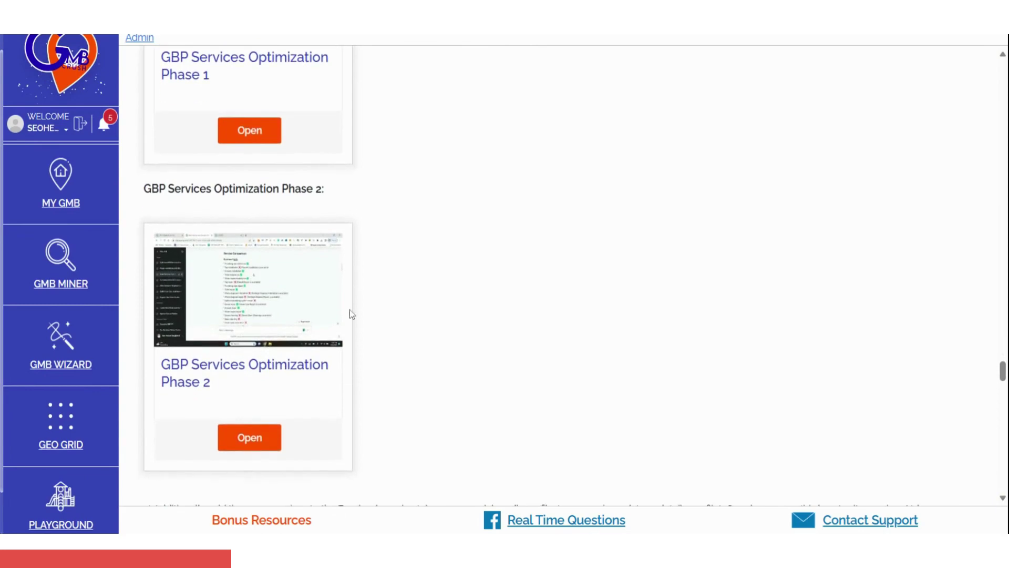
scroll(334, 126, "down", 6)
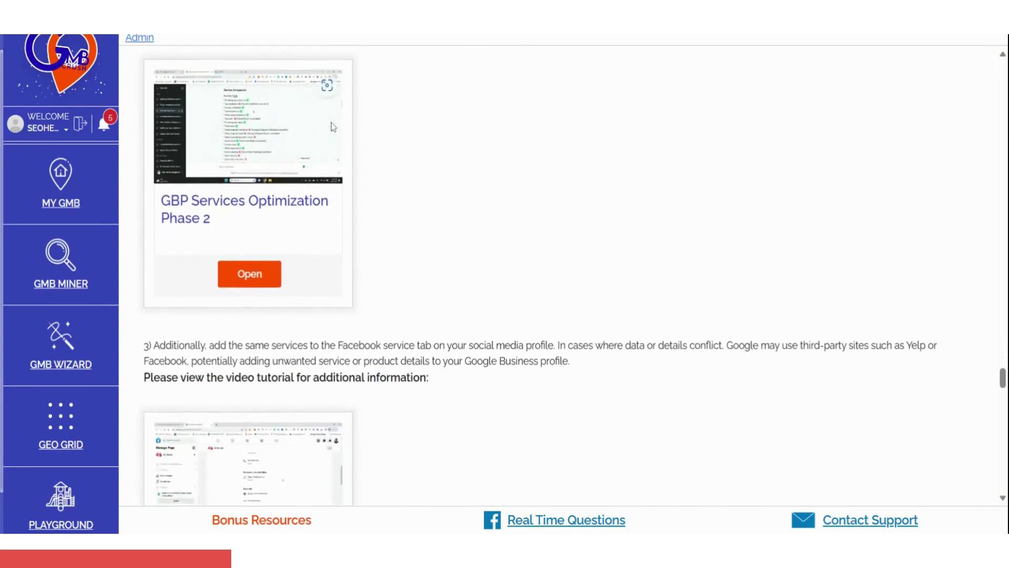
scroll(334, 127, "down", 4)
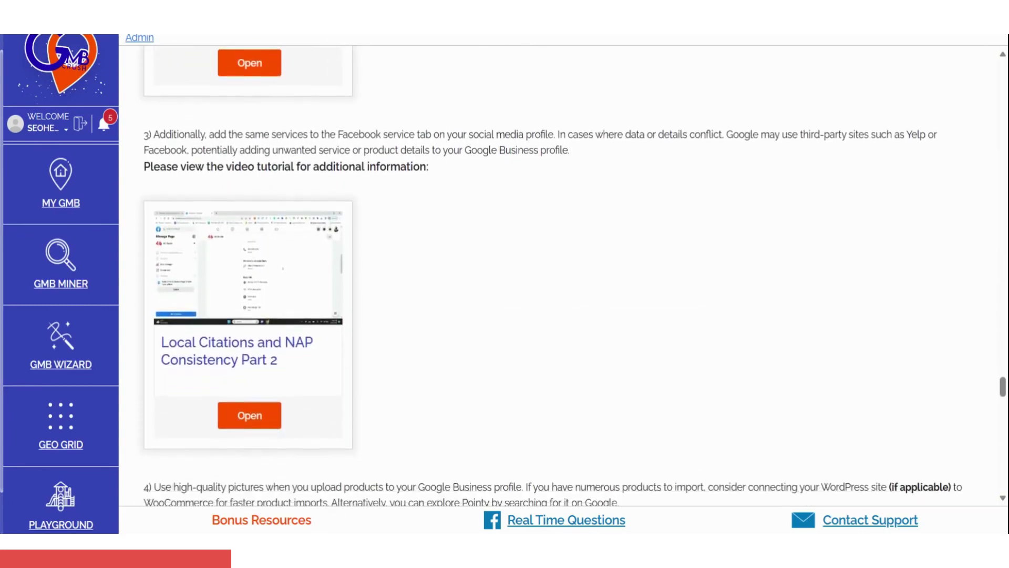
scroll(552, 274, "down", 7)
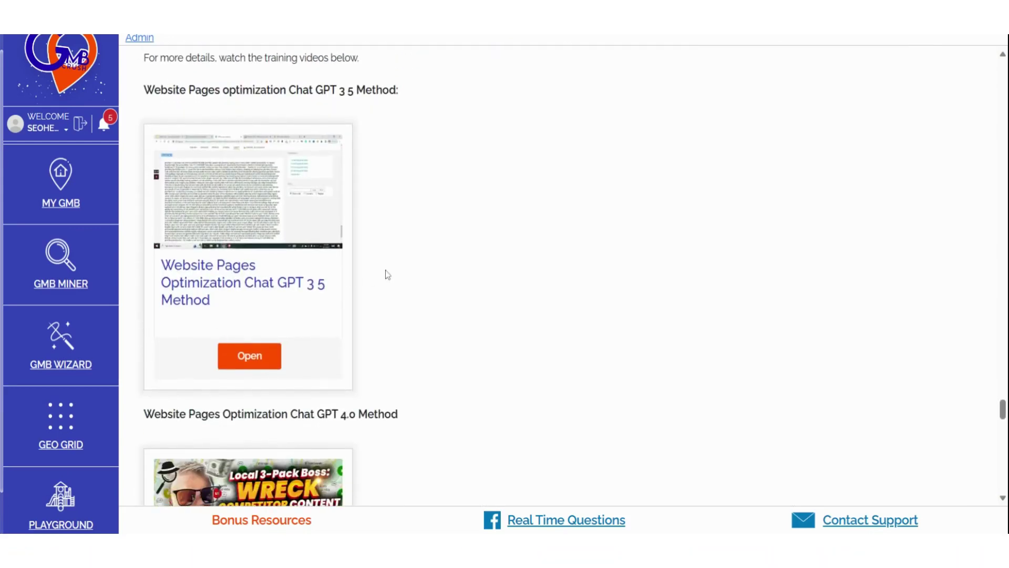
scroll(387, 274, "down", 10)
scroll(557, 281, "down", 4)
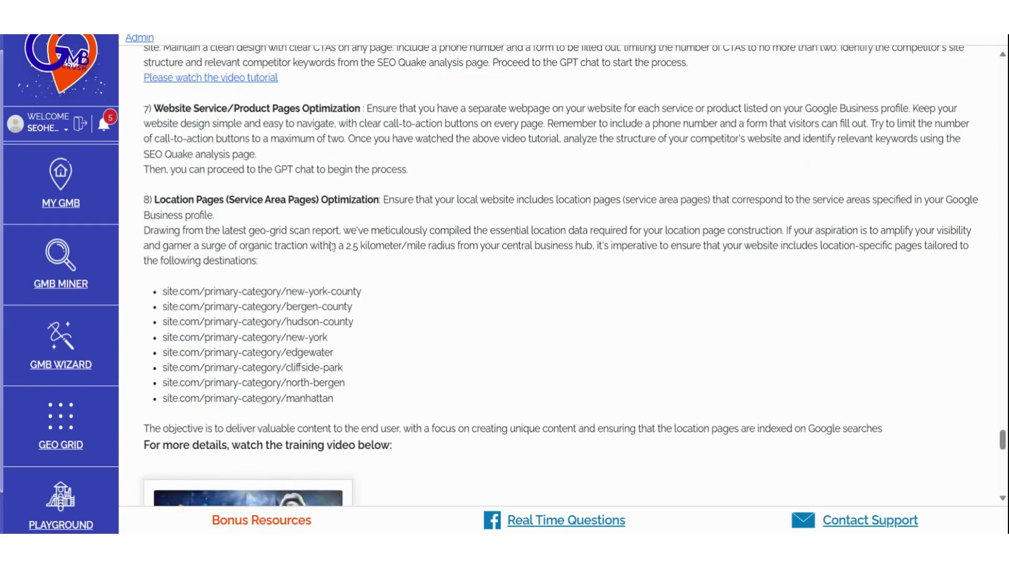
left_click_drag(144, 200, 214, 215)
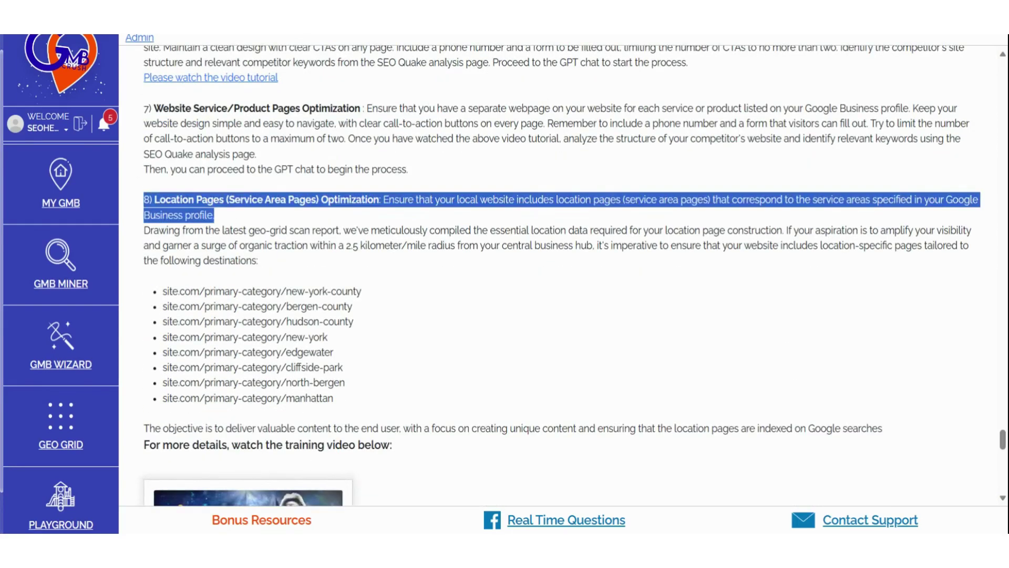
- Clear the highlight and bring the King Kong Power GMB/GBP Posts 39 training video into view
left_click(431, 279)
scroll(431, 279, "down", 3)
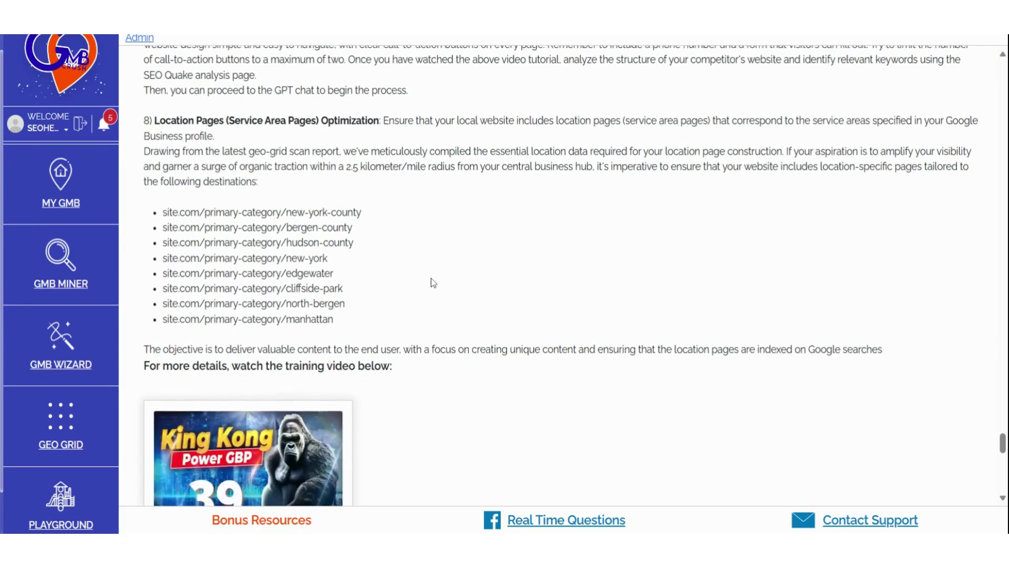
scroll(432, 282, "down", 1)
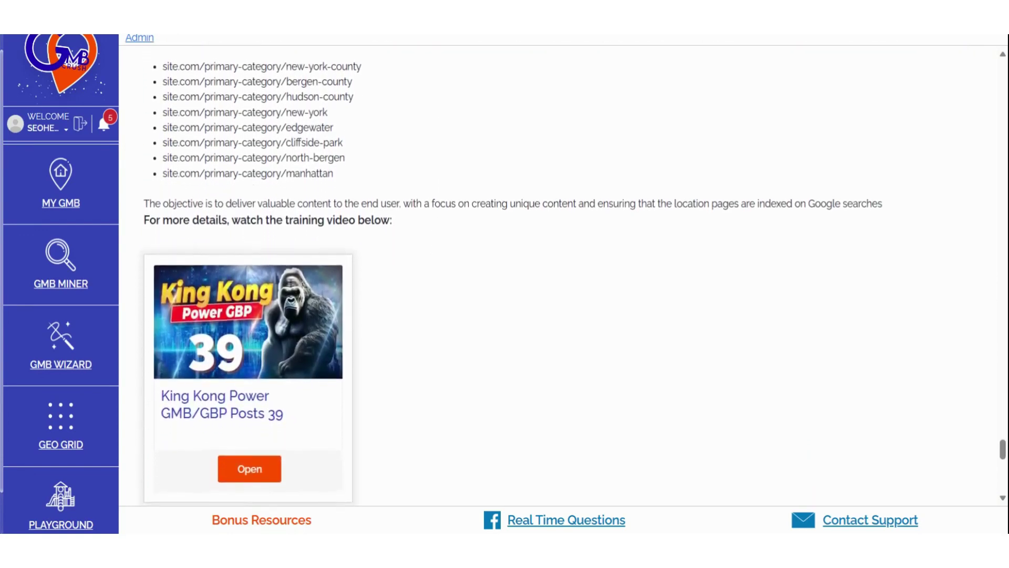